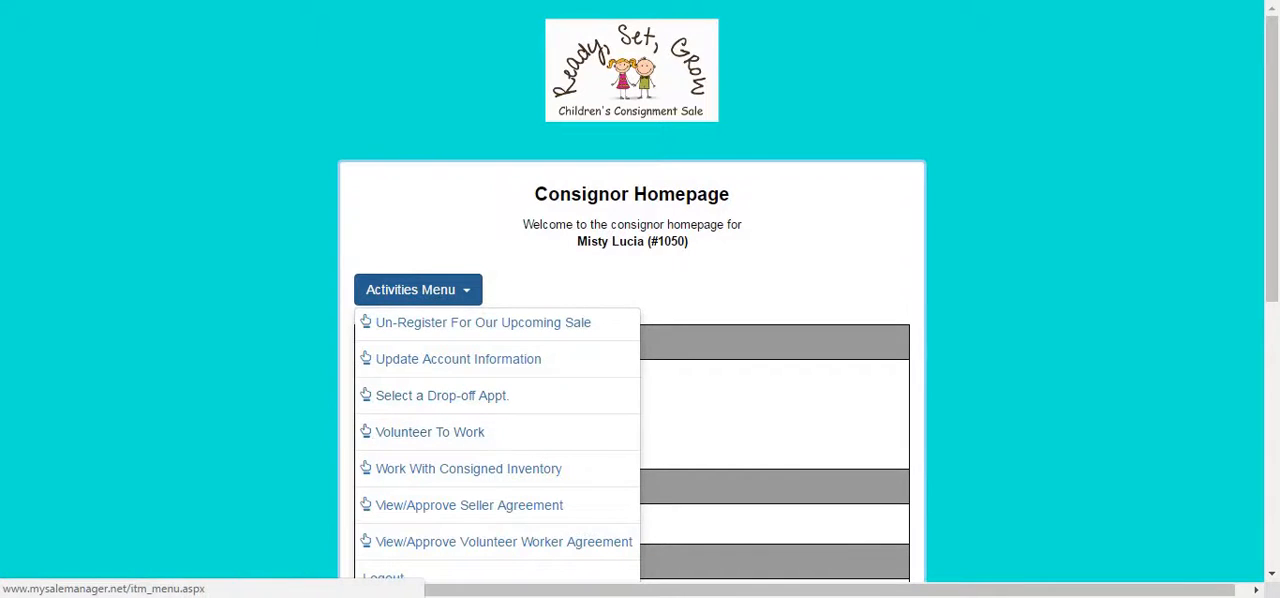
# Open the consigned inventory area and go to the active inventory page for adding, editing or deleting consigned items.
pyautogui.click(481, 476)
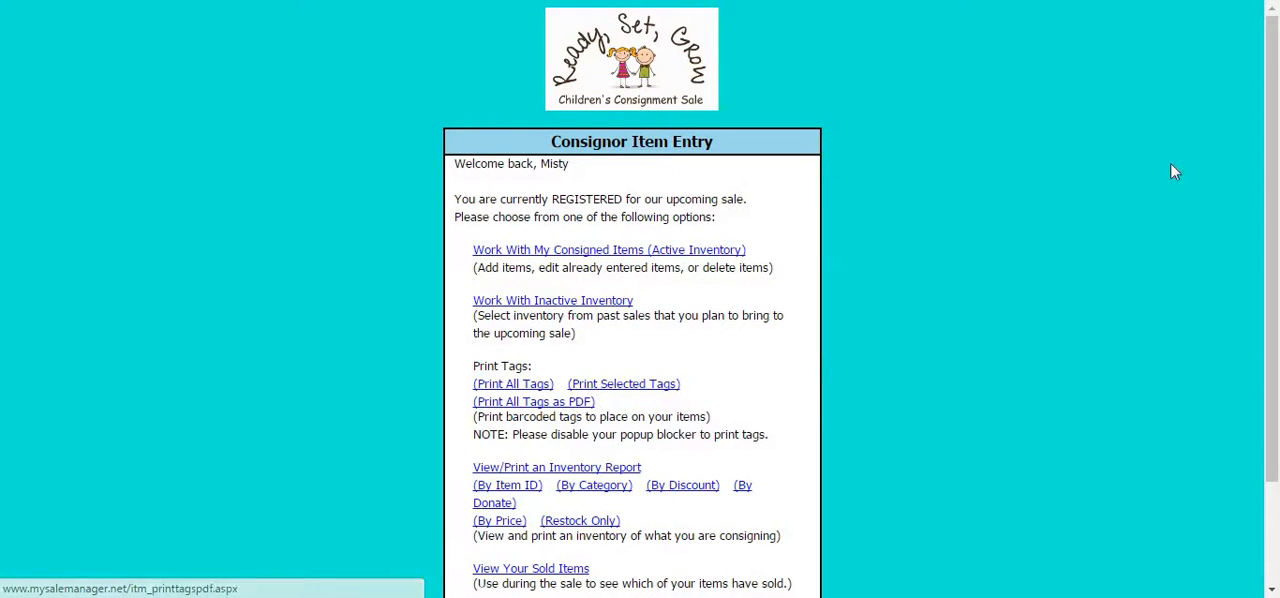
pyautogui.moveTo(1269, 88); pyautogui.dragTo(1268, 136)
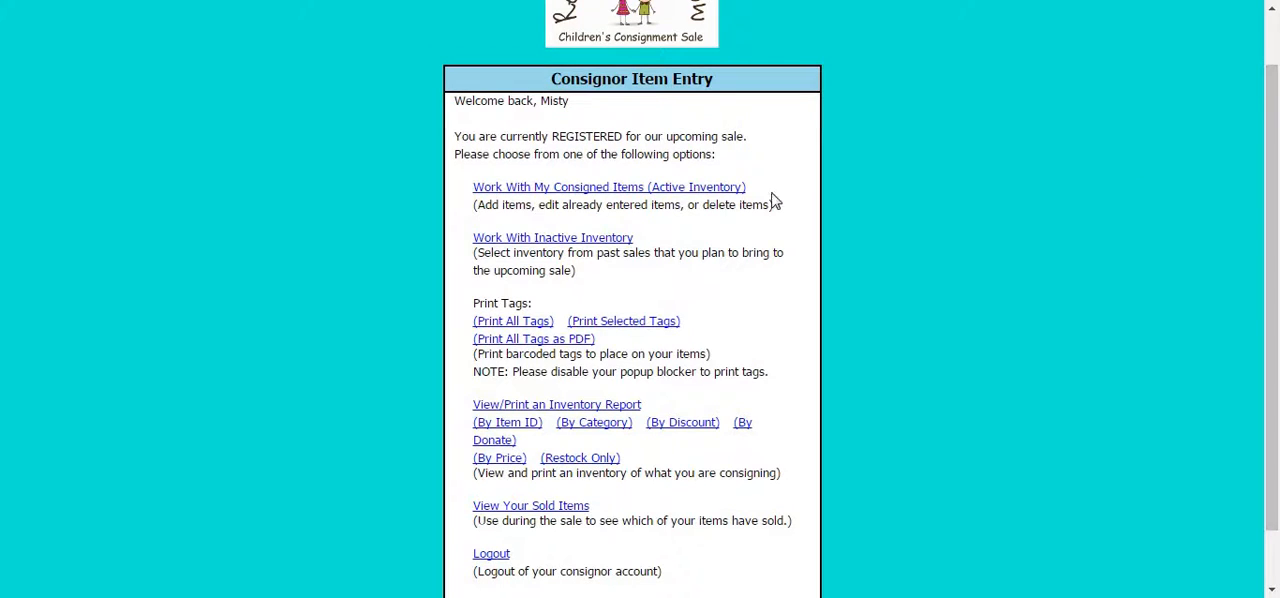
pyautogui.click(524, 193)
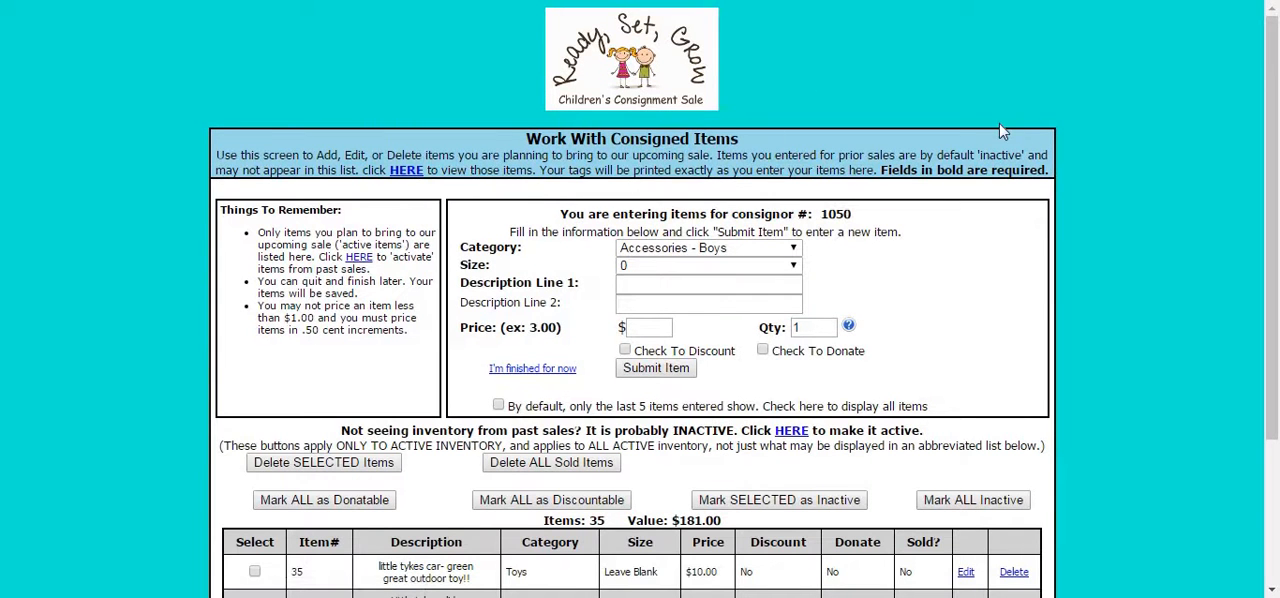
pyautogui.moveTo(1274, 106)
pyautogui.mouseDown()
pyautogui.moveTo(1275, 152)
pyautogui.moveTo(1271, 111)
pyautogui.mouseUp()
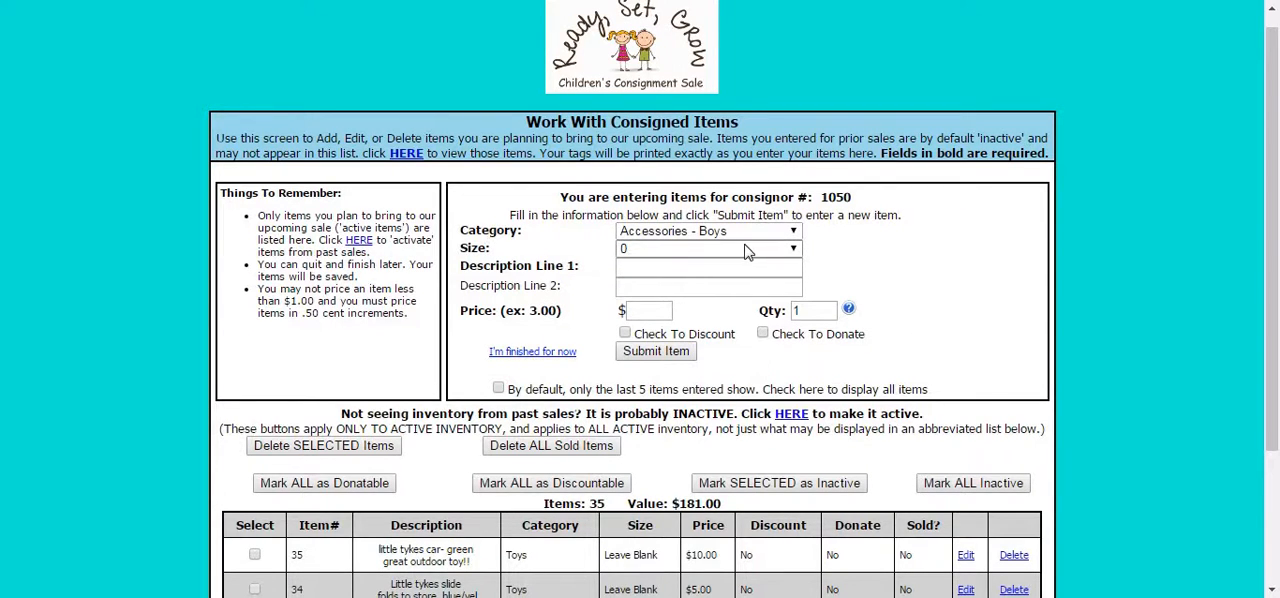
# Look through the category options and set the new item's size to Leave Blank.
pyautogui.click(801, 236)
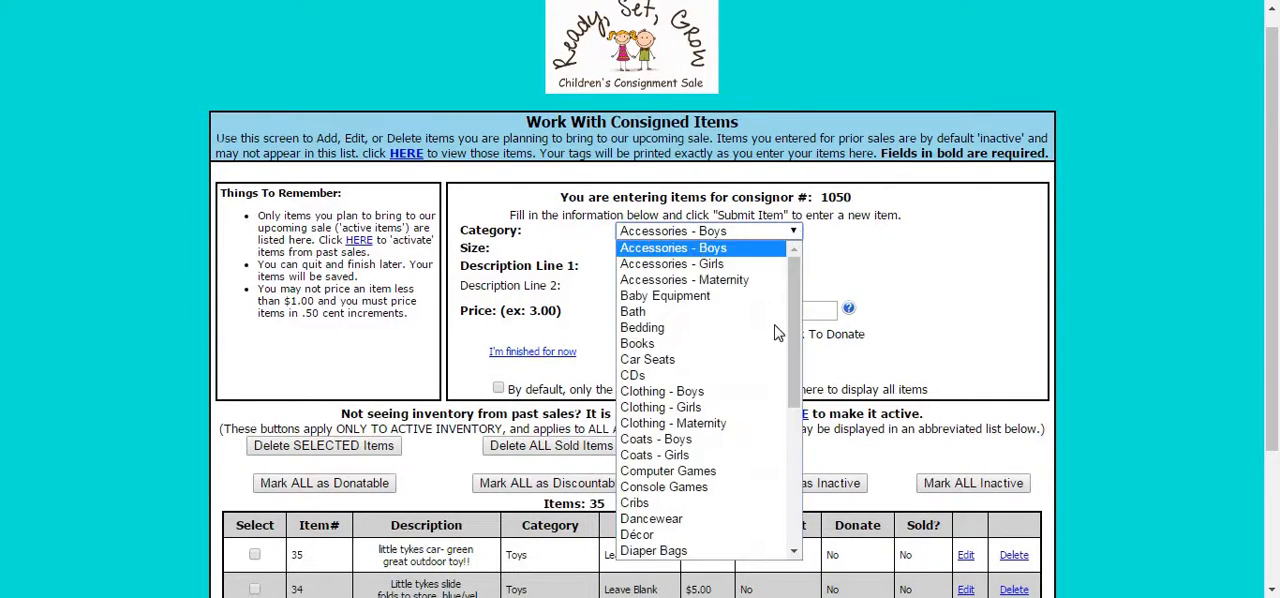
pyautogui.moveTo(797, 307); pyautogui.dragTo(796, 339)
pyautogui.click(768, 231)
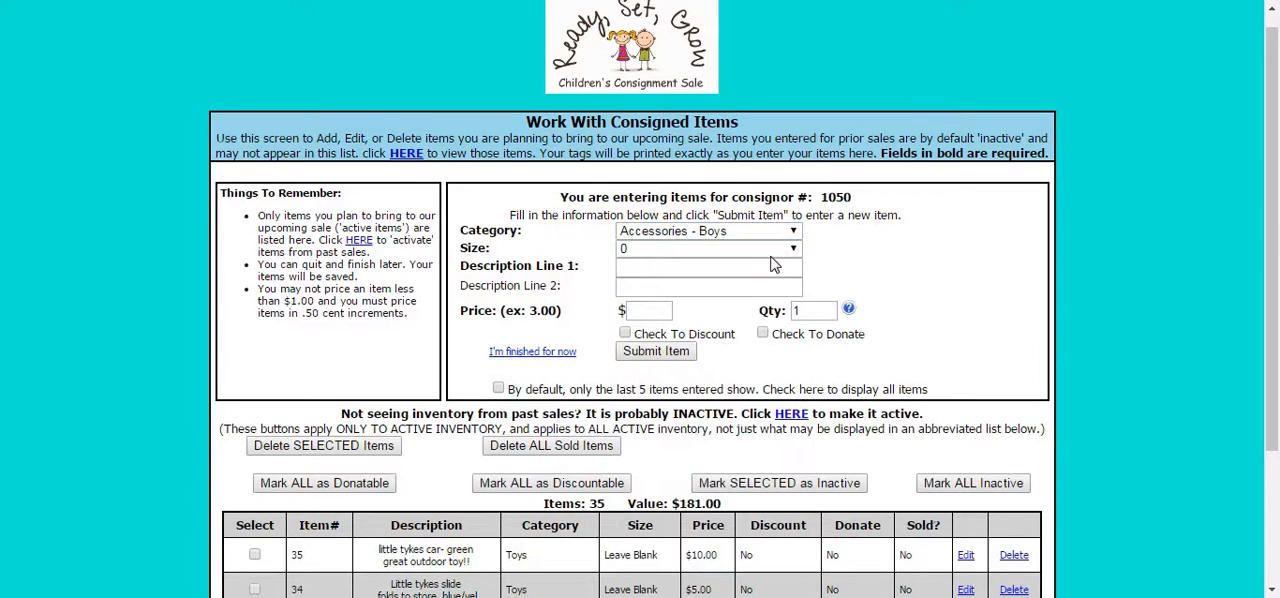
pyautogui.click(792, 257)
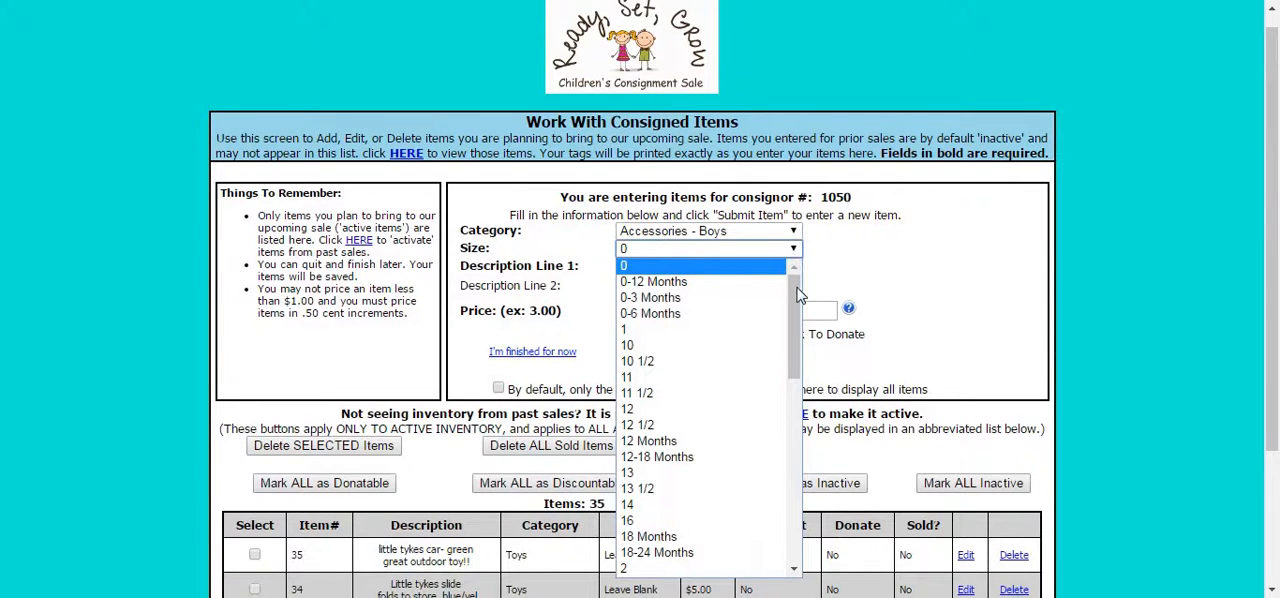
pyautogui.moveTo(799, 307); pyautogui.dragTo(795, 240)
pyautogui.moveTo(794, 376); pyautogui.dragTo(778, 505)
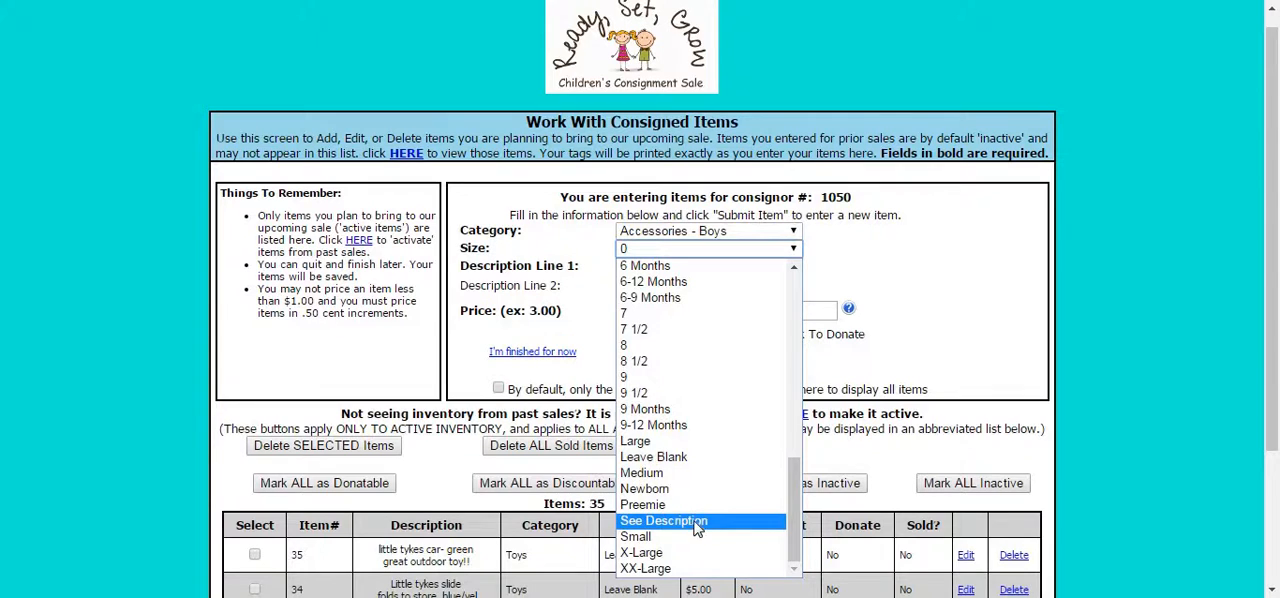
pyautogui.click(685, 461)
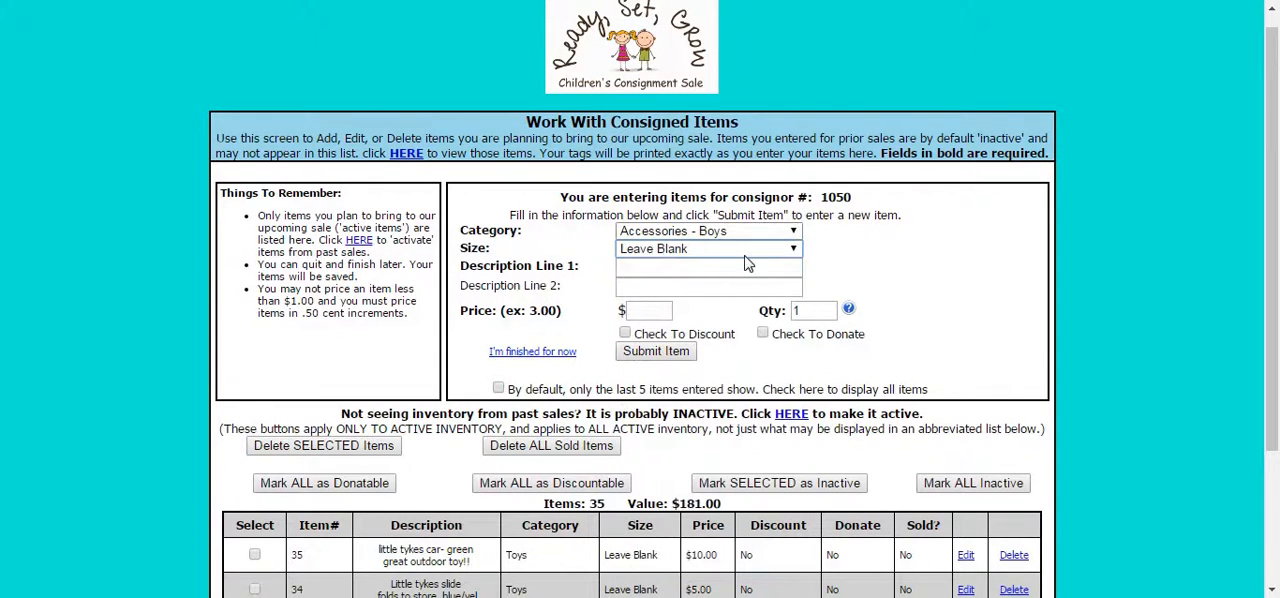
pyautogui.click(714, 270)
pyautogui.click(795, 232)
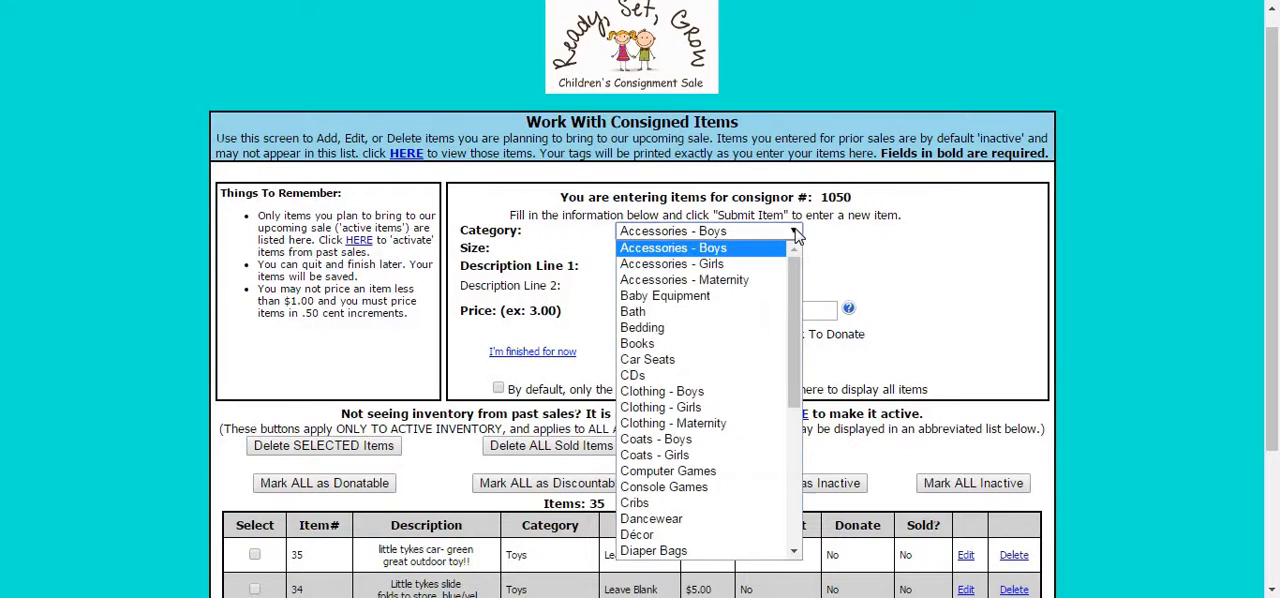
pyautogui.click(876, 247)
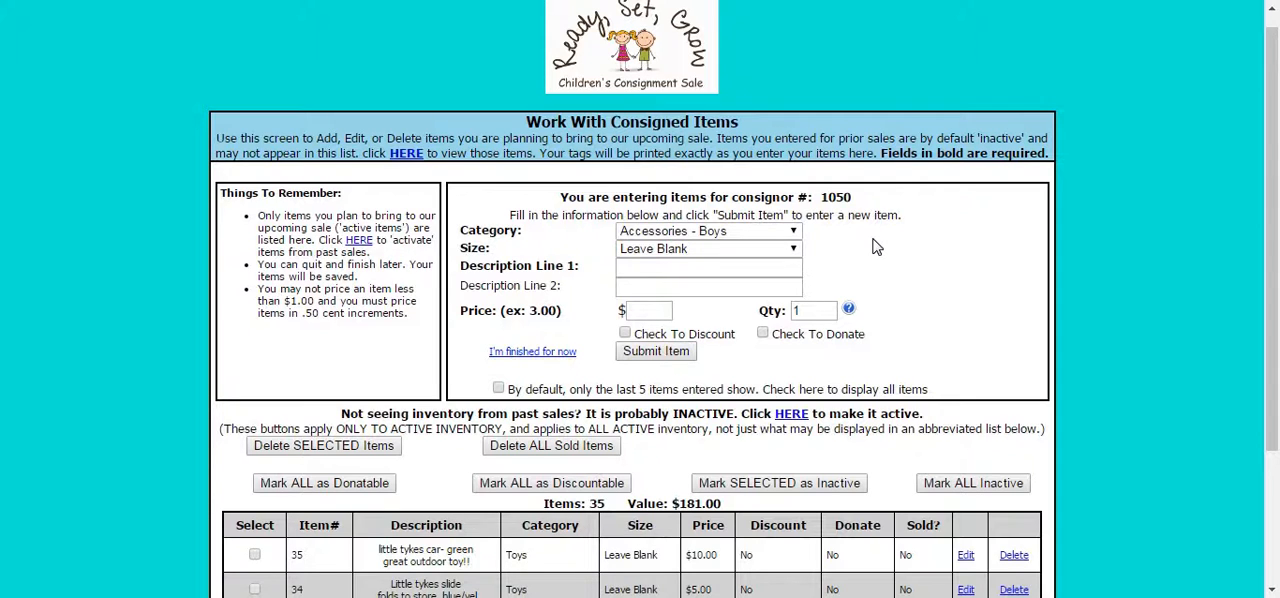
pyautogui.click(662, 308)
pyautogui.click(651, 313)
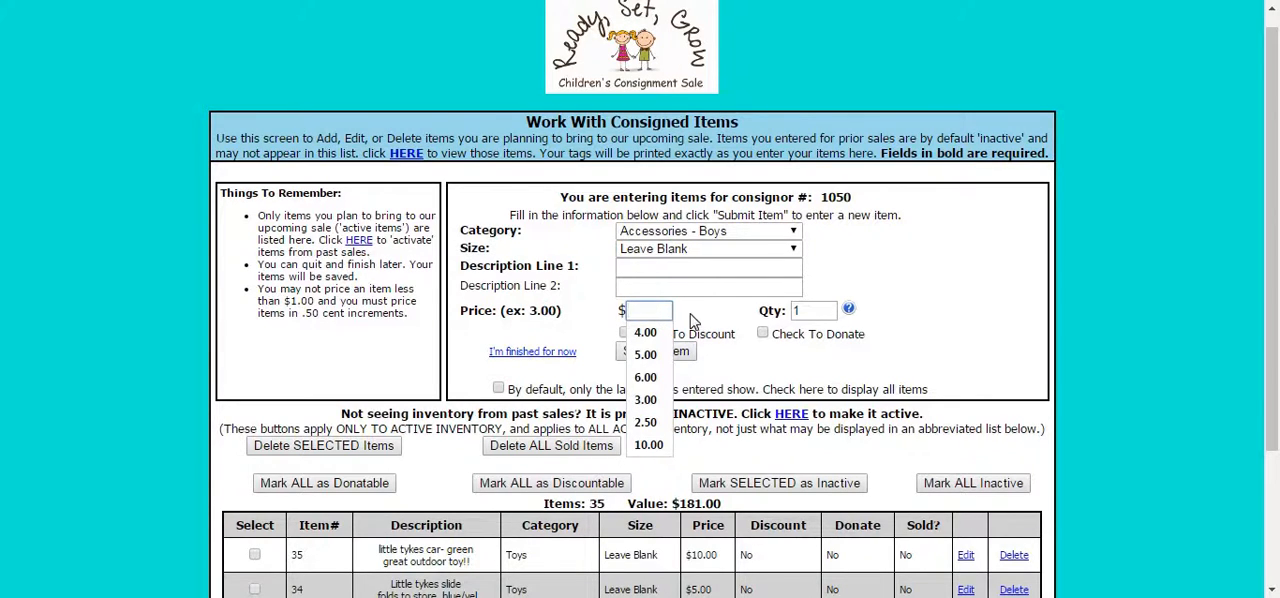
pyautogui.click(693, 320)
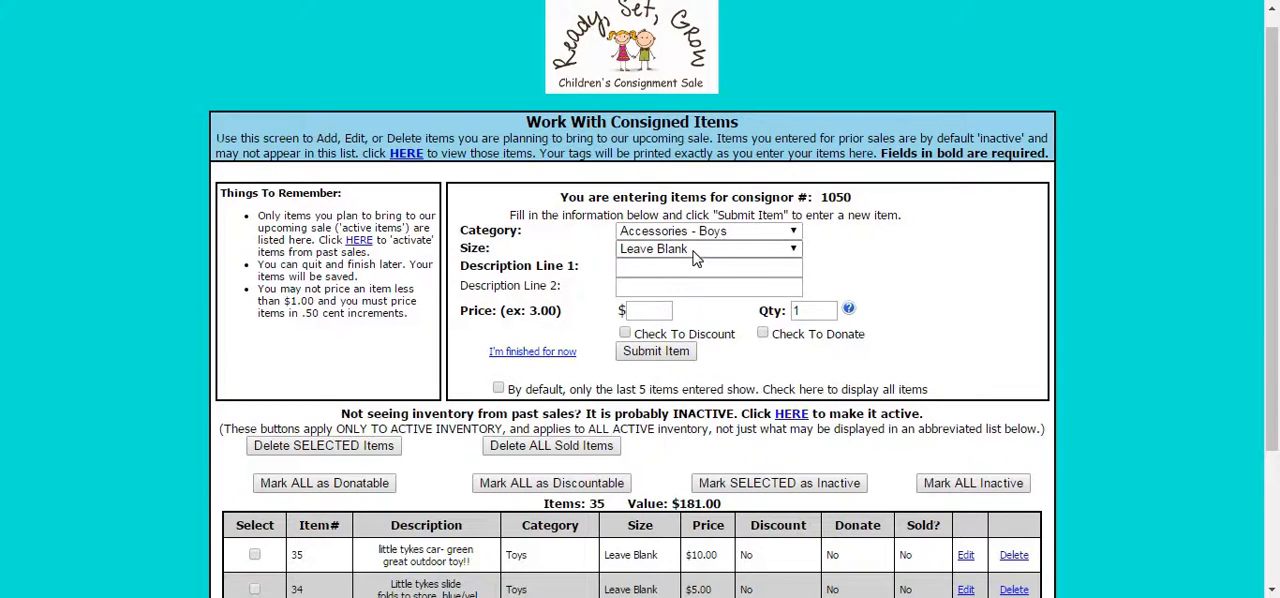
# Set the new item's size to 6-12 Months and enter "Hat green dinosaurs" as its first description line.
pyautogui.click(798, 250)
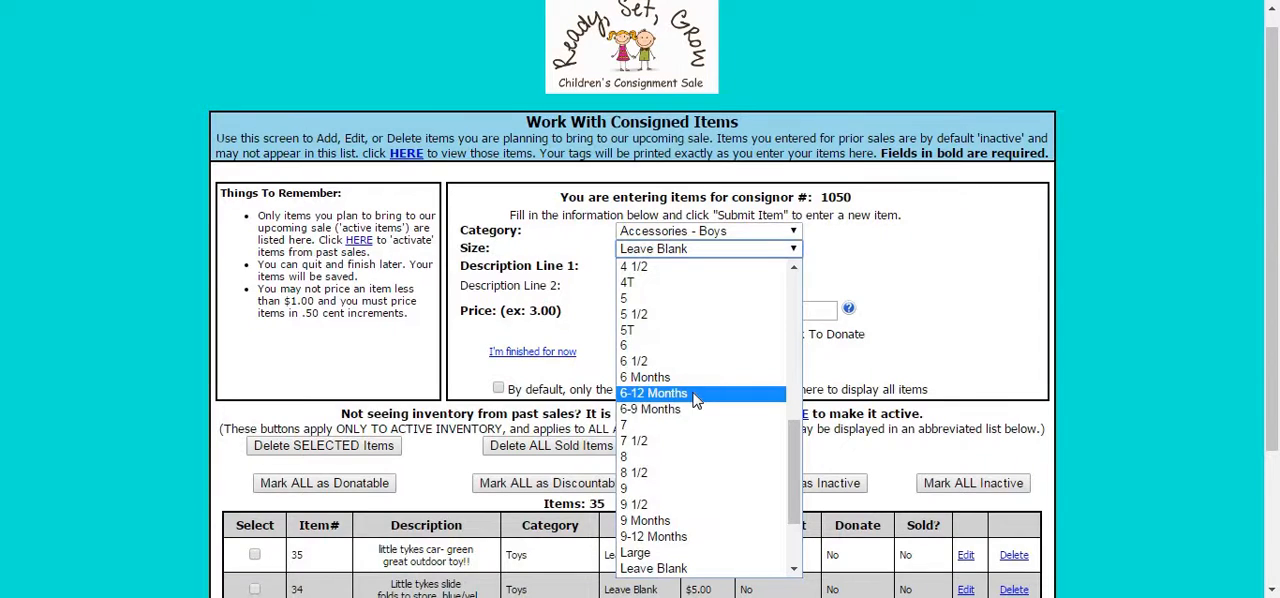
pyautogui.click(697, 397)
pyautogui.click(685, 272)
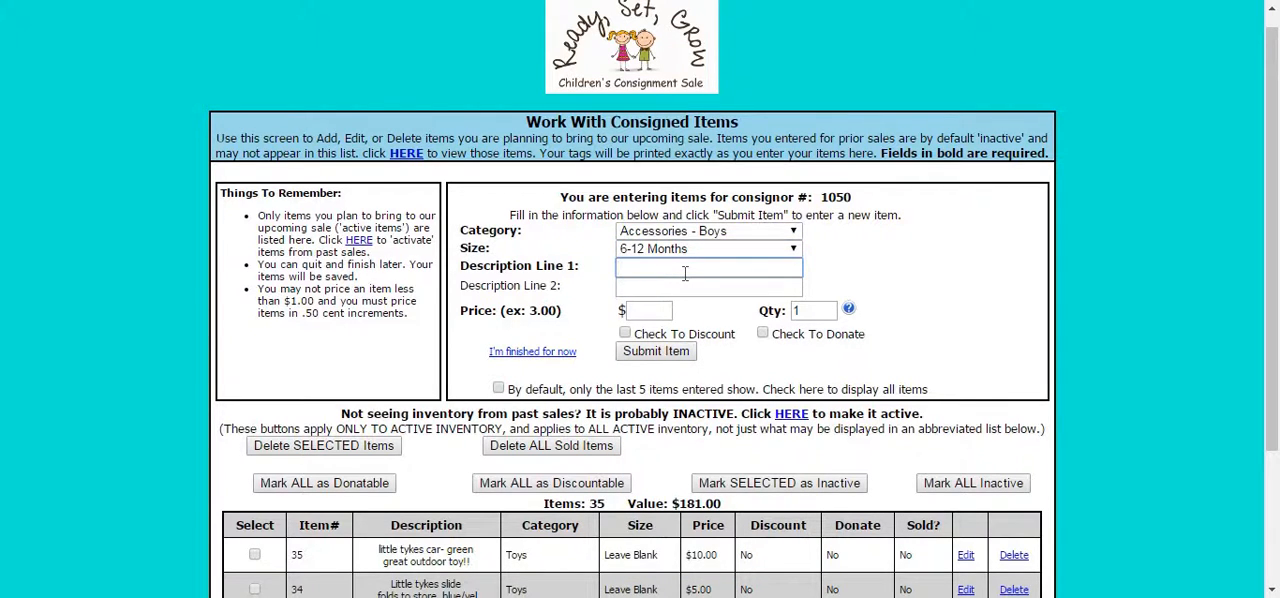
pyautogui.write('Hat')
pyautogui.press('capslock')
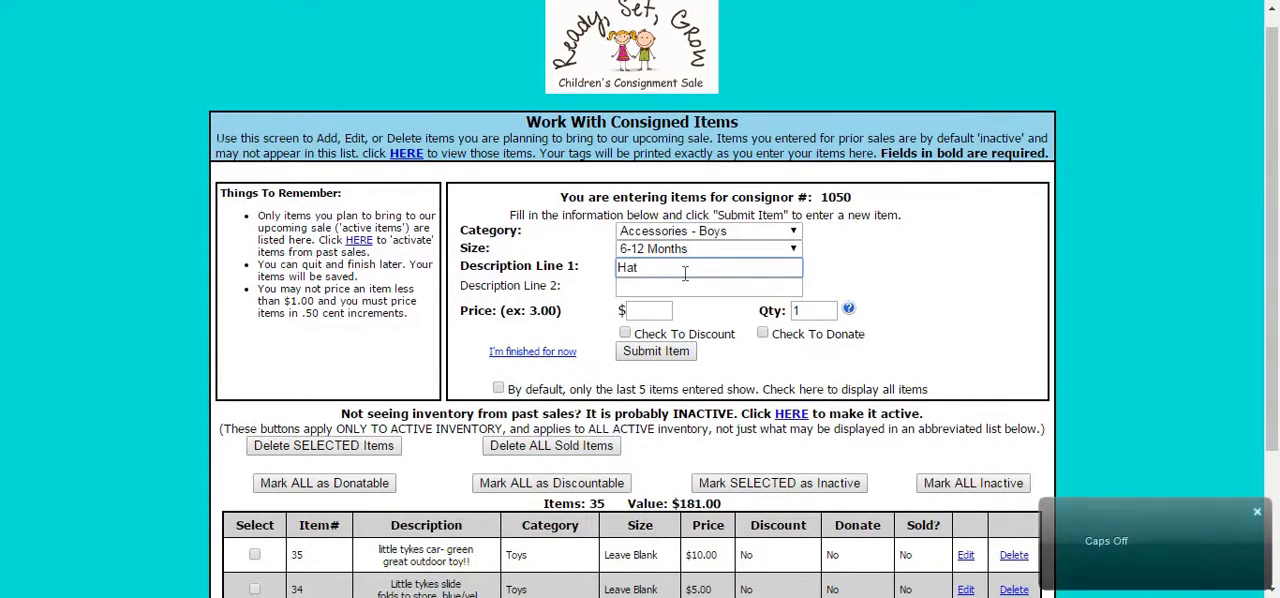
pyautogui.write('green')
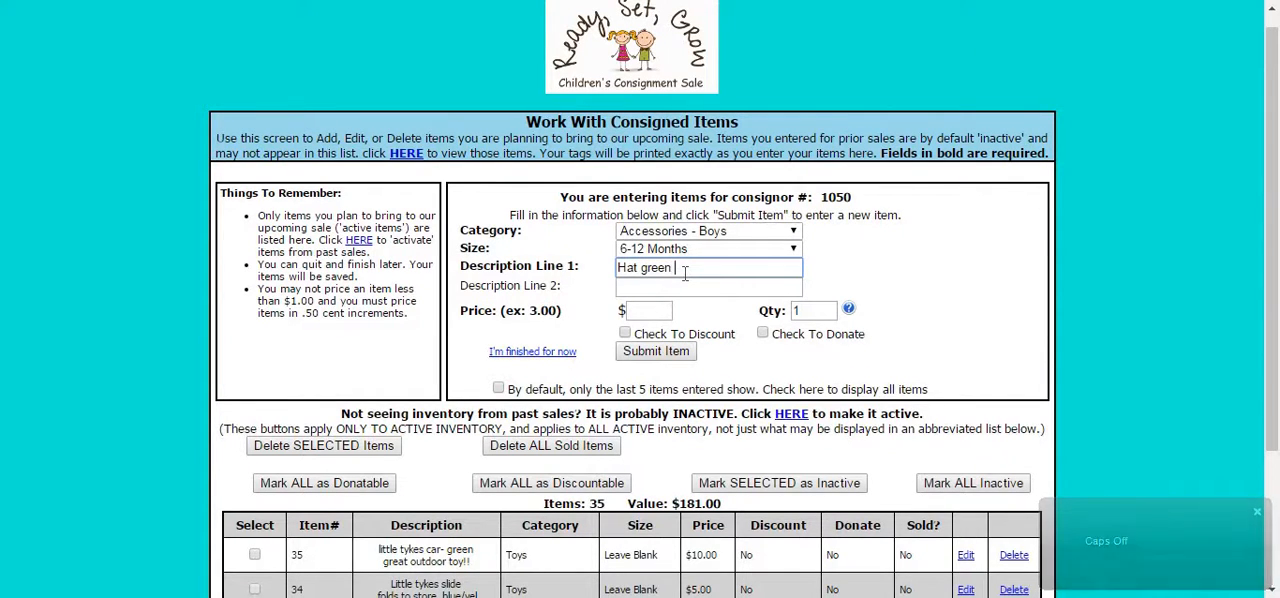
pyautogui.write(' dinosaurs')
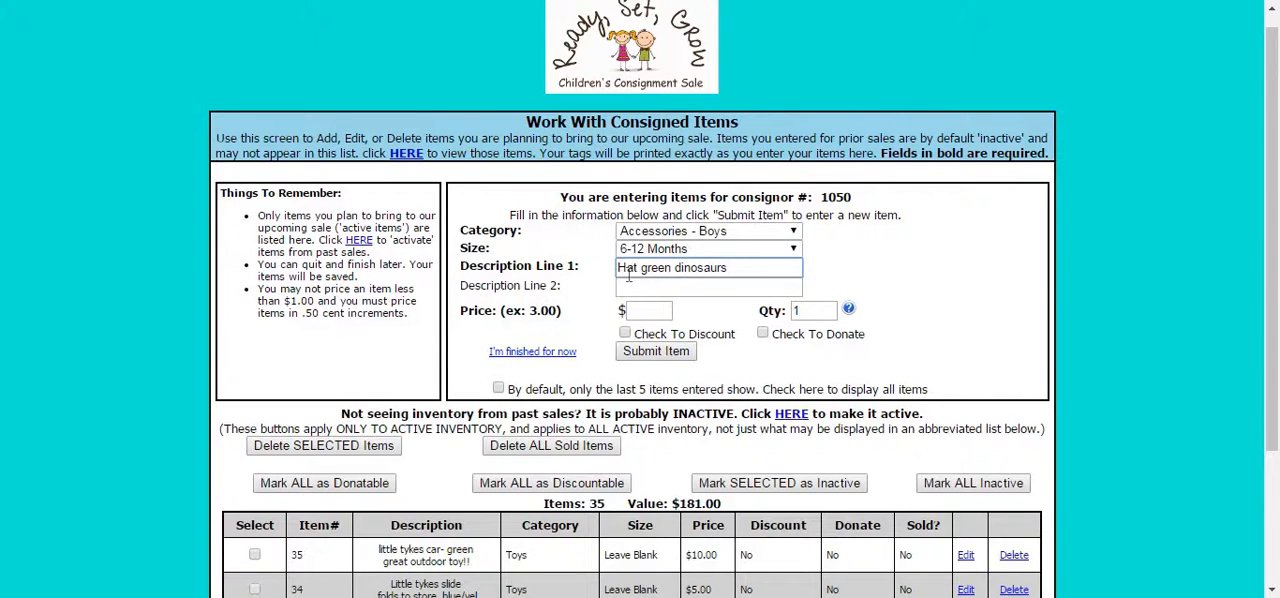
# Enter "Gymboree" as the new item's second description line.
pyautogui.click(646, 287)
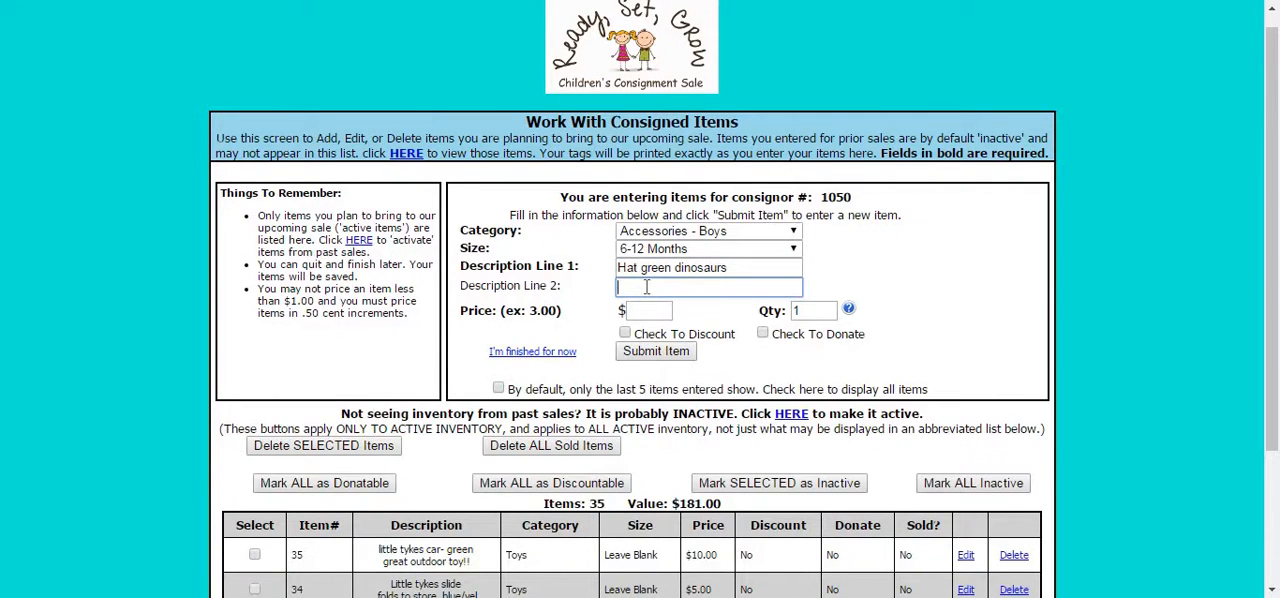
pyautogui.write('Gymboree')
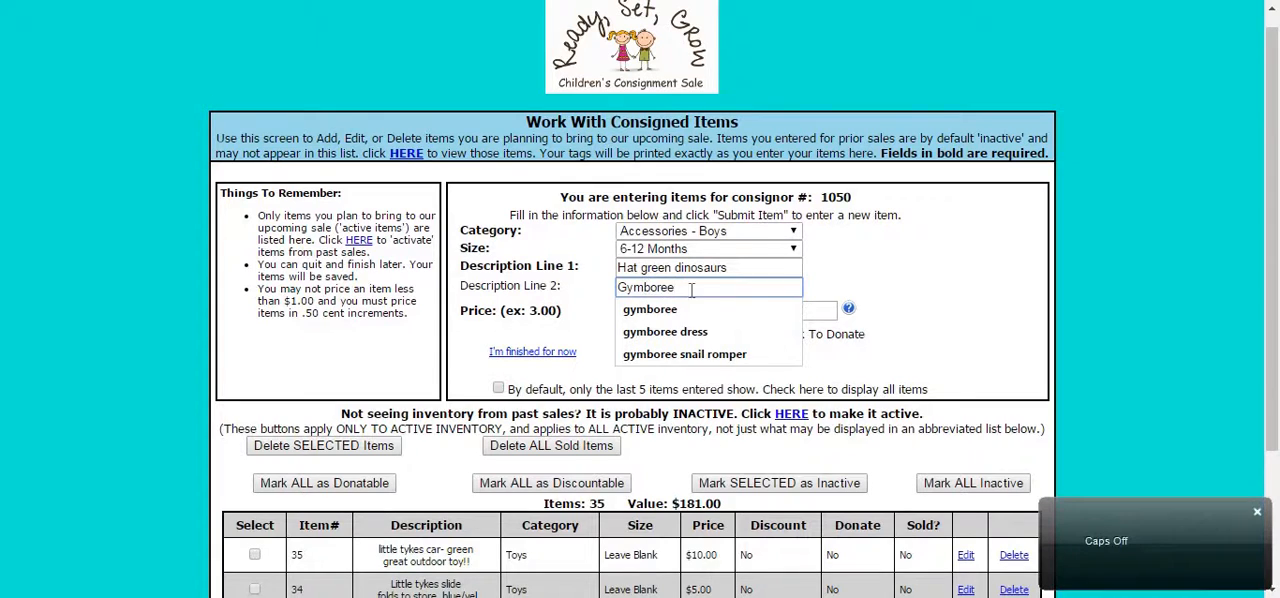
pyautogui.click(876, 271)
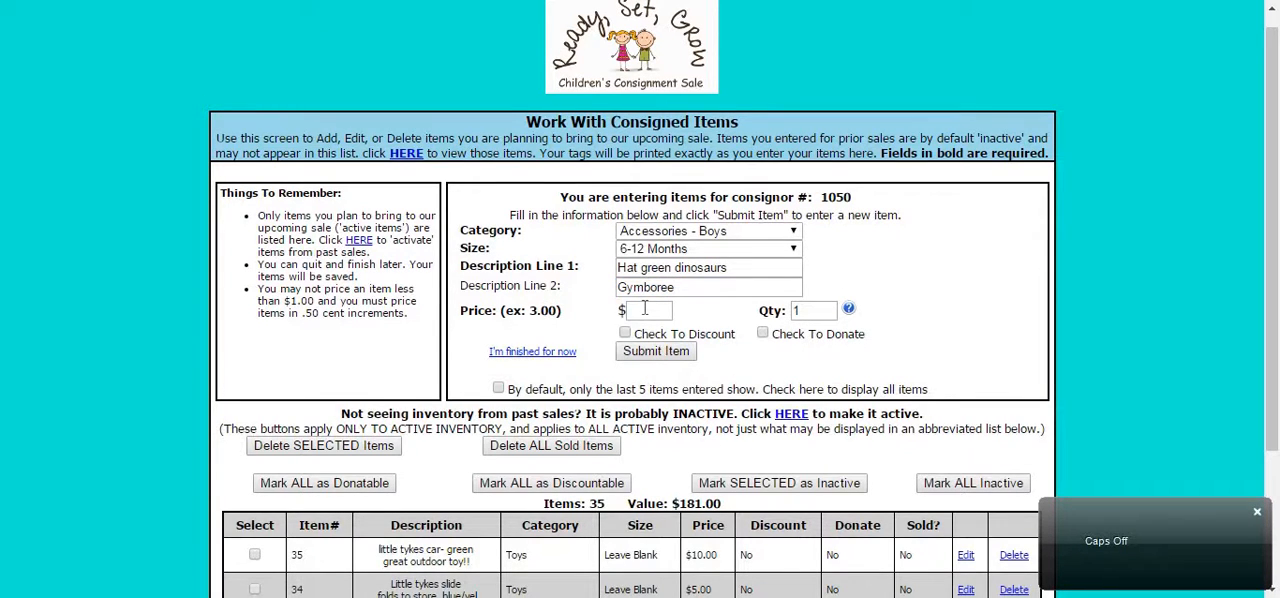
# Price the new item at $2.50 with both discount and donate enabled, and submit it.
pyautogui.click(644, 309)
pyautogui.write('2.50')
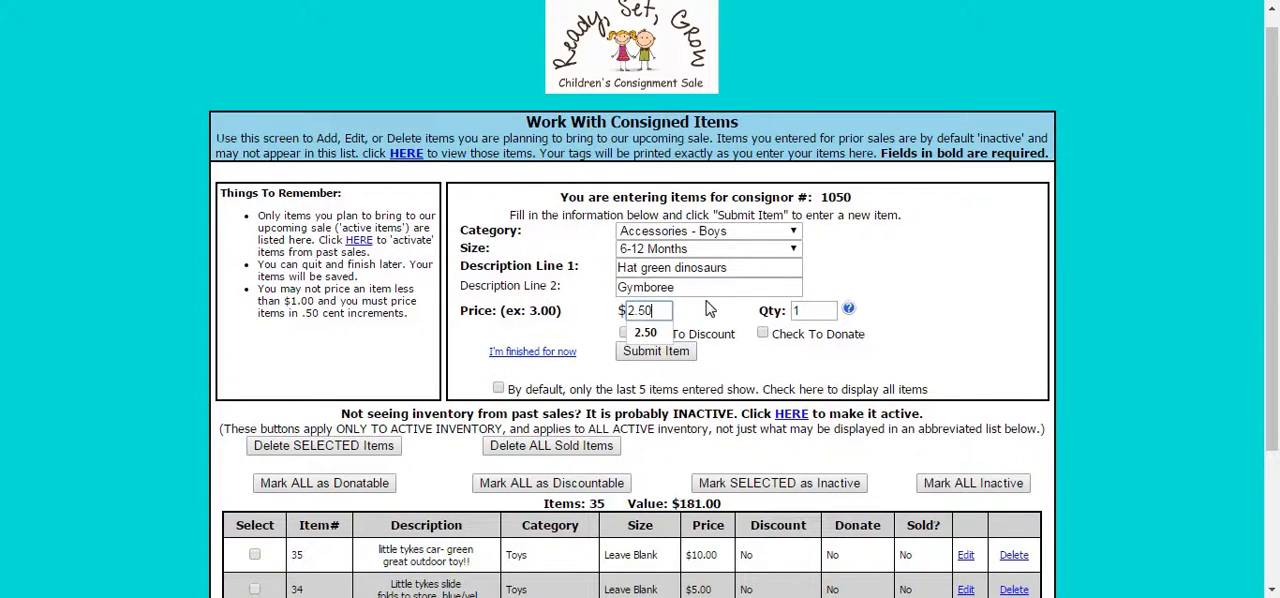
pyautogui.click(710, 309)
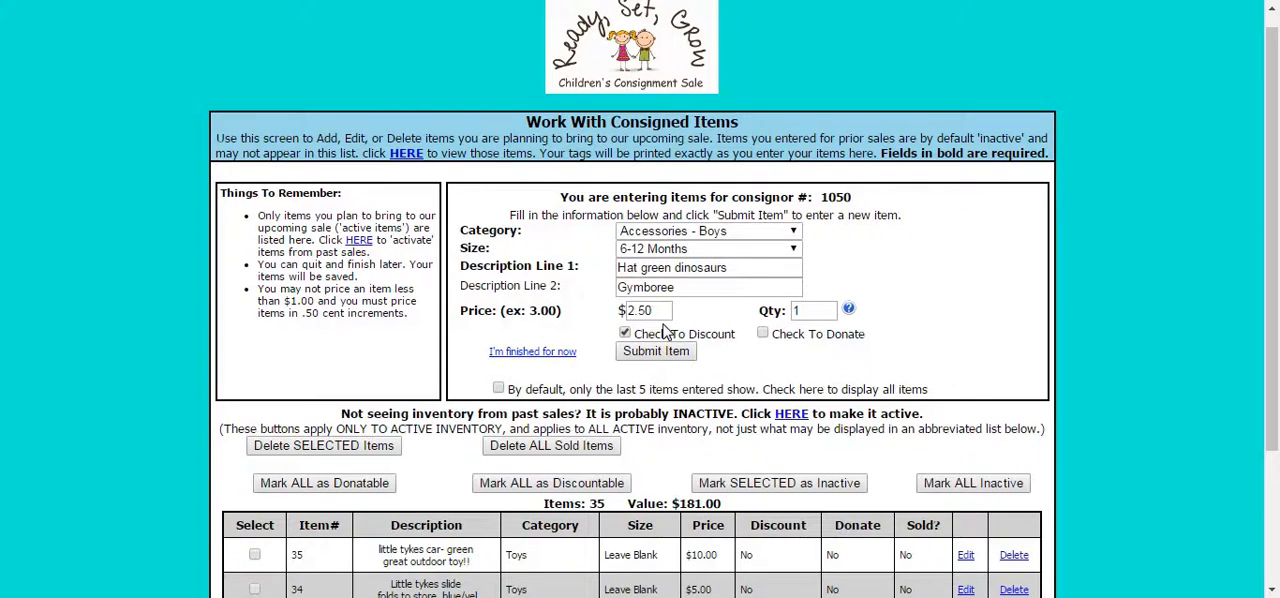
pyautogui.click(762, 333)
pyautogui.click(668, 352)
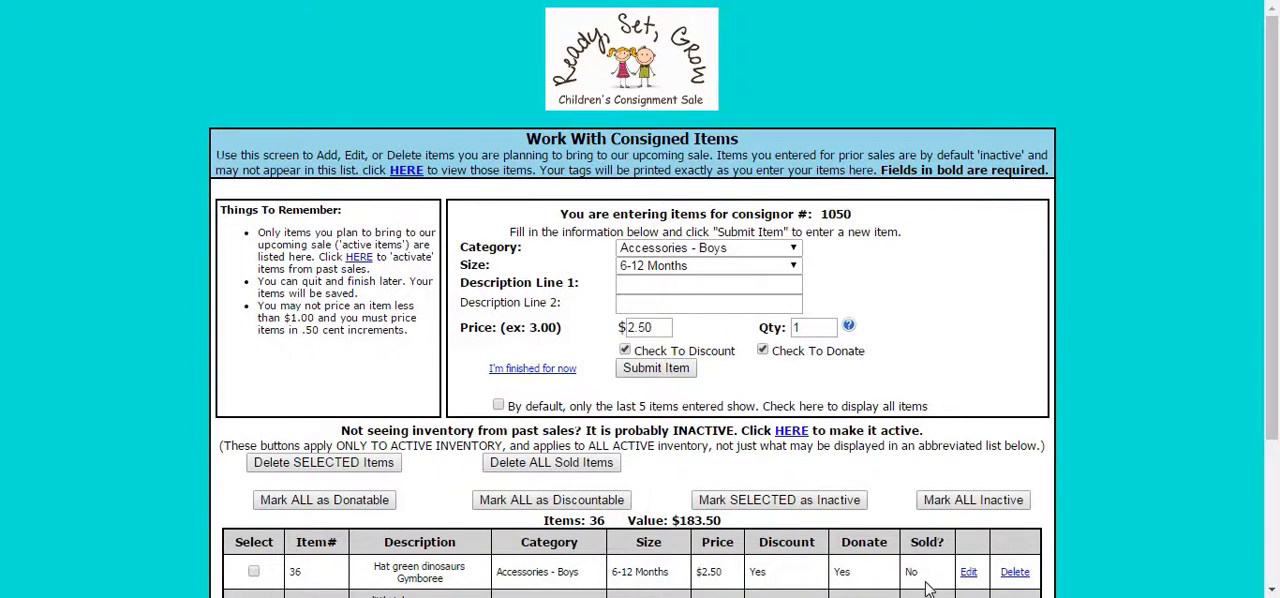
# Edit the "Hat green dinosaurs" entry in the item list, set its price to 3.00 and save the update.
pyautogui.moveTo(1271, 276); pyautogui.dragTo(1271, 298)
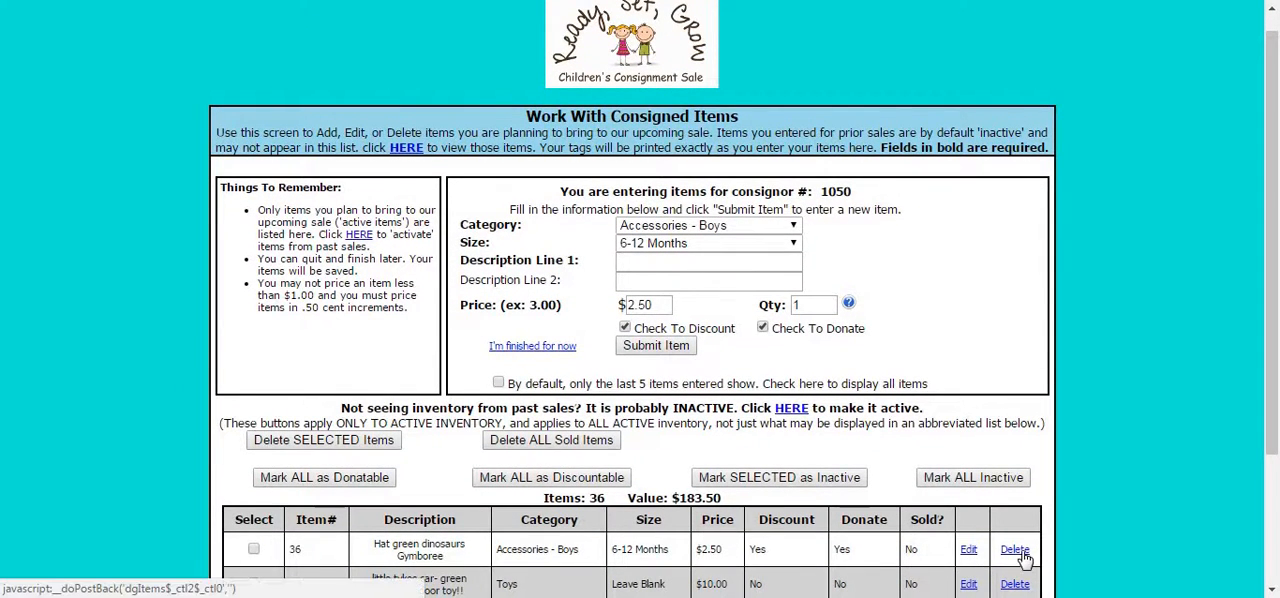
pyautogui.click(969, 551)
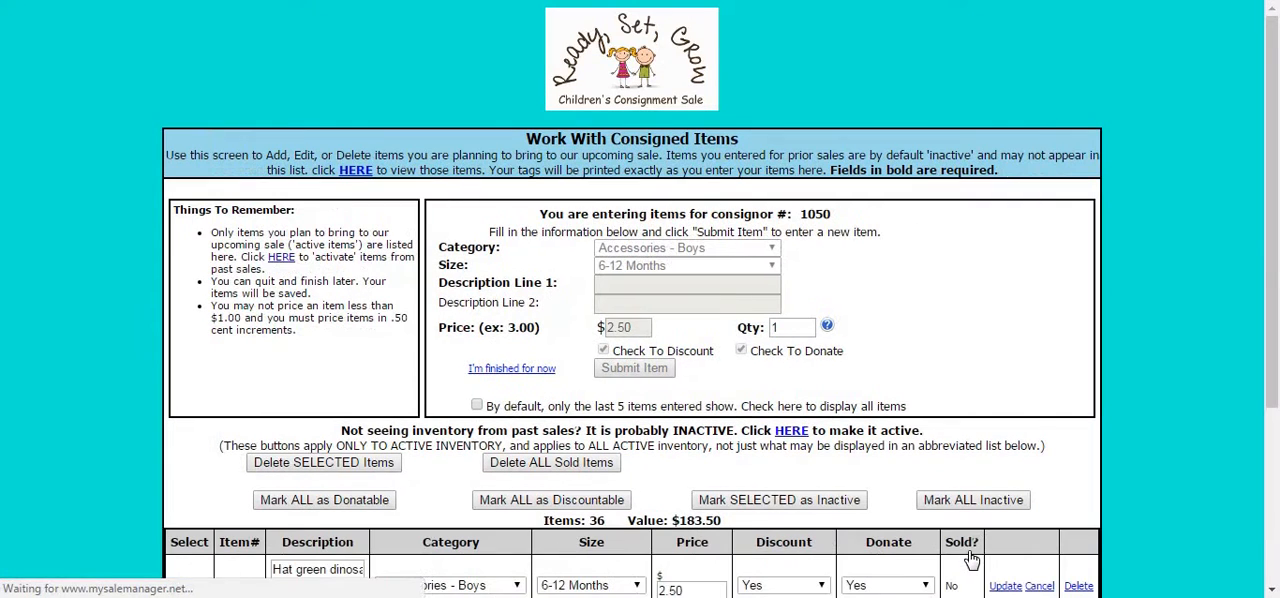
pyautogui.moveTo(1276, 195); pyautogui.dragTo(1261, 274)
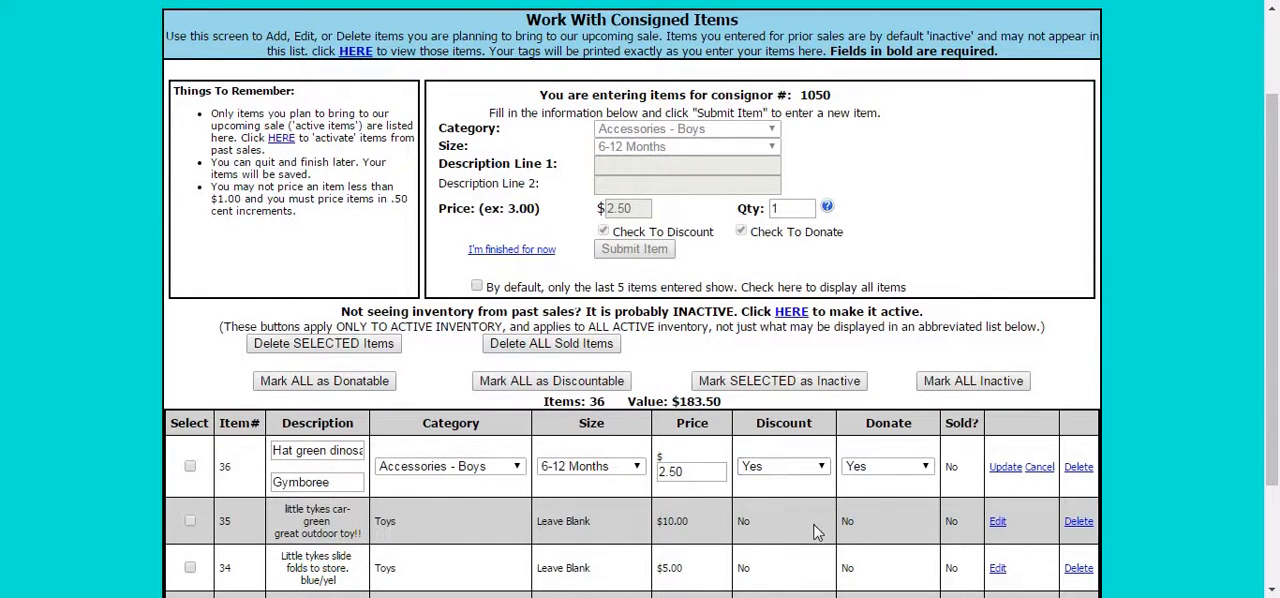
pyautogui.click(685, 471)
pyautogui.press('BackSpace')
pyautogui.press('BackSpace')
pyautogui.press('BackSpace')
pyautogui.press('BackSpace')
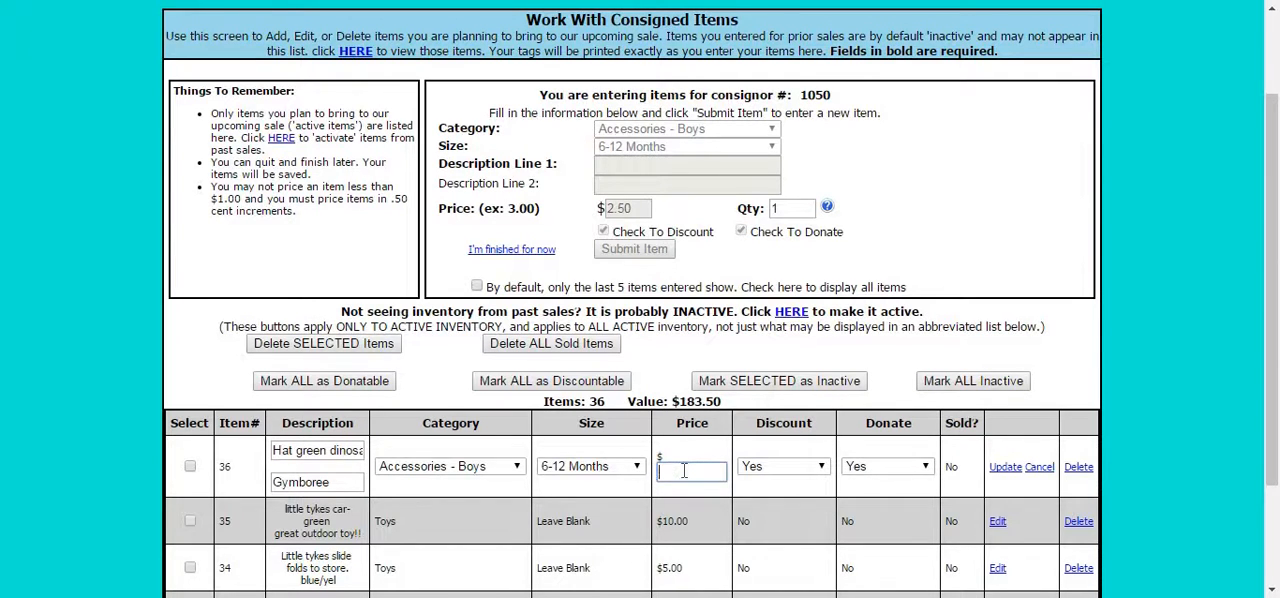
pyautogui.write('3.00')
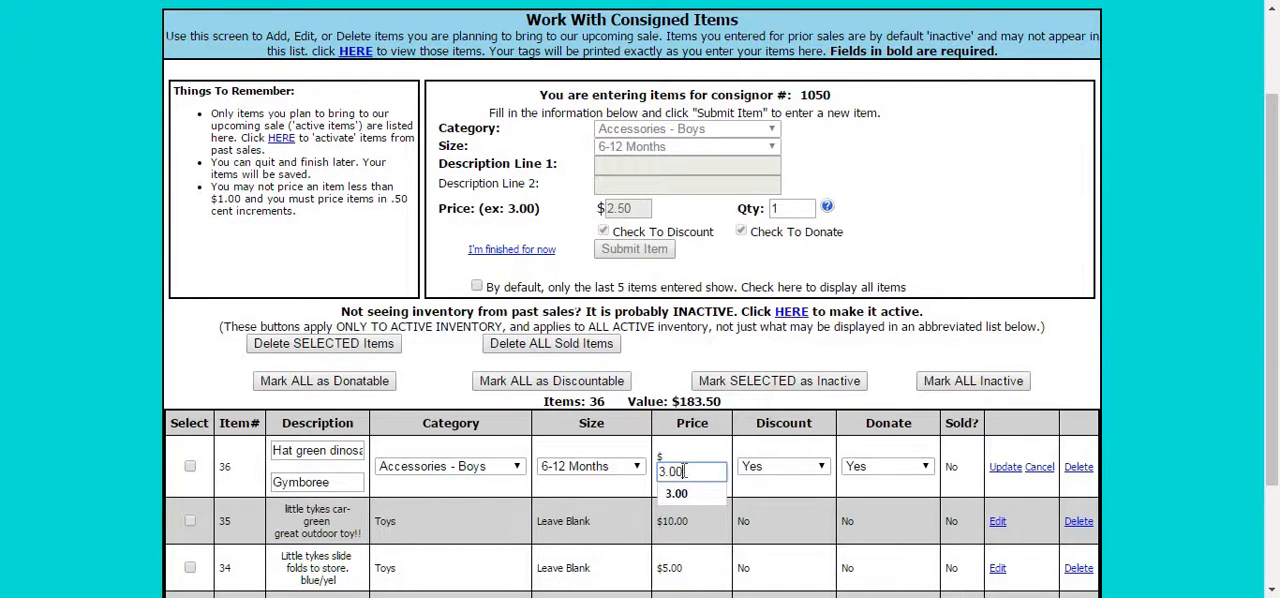
pyautogui.click(1144, 437)
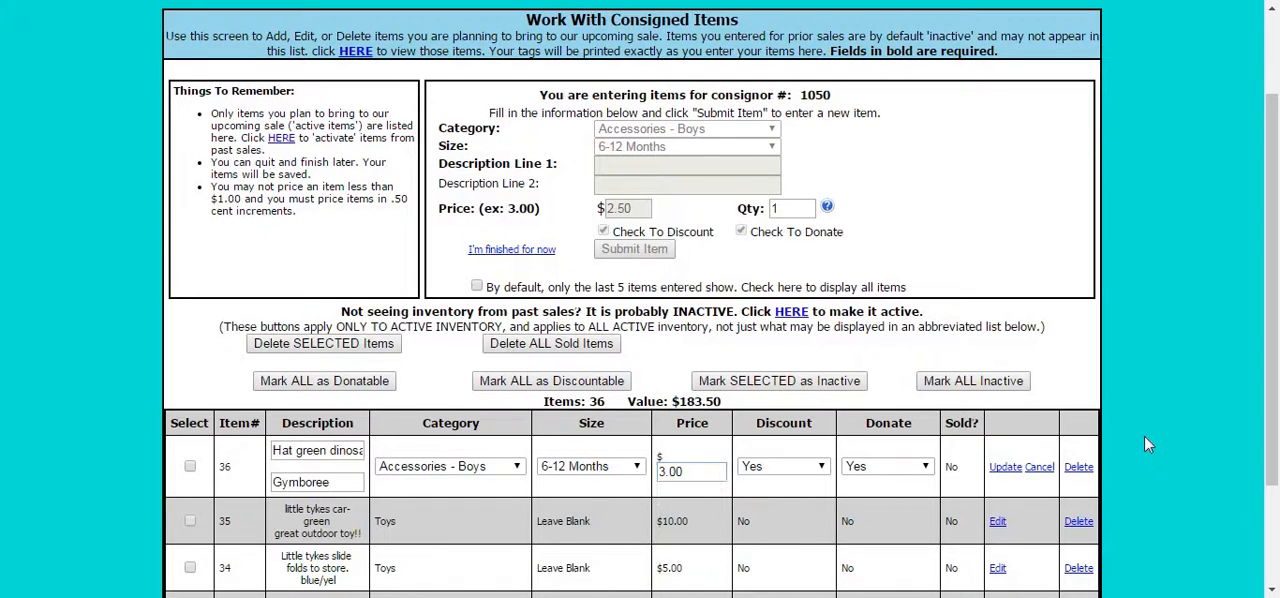
pyautogui.click(1009, 471)
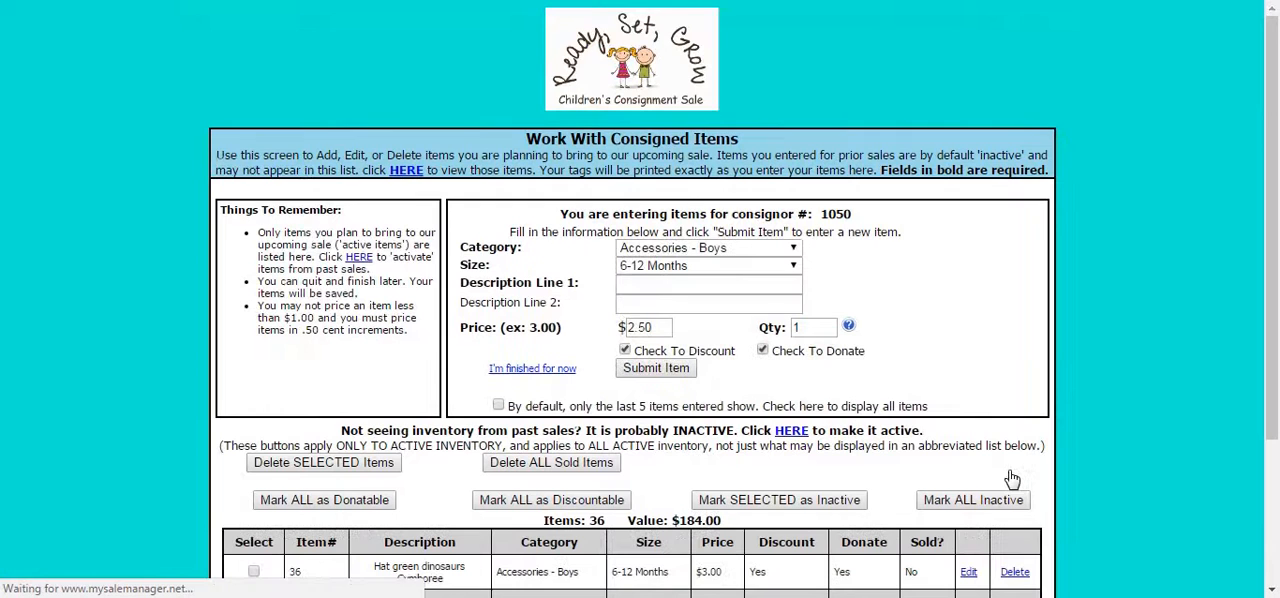
# Look over the item list and display all active items instead of only the last five entered.
pyautogui.moveTo(1276, 163); pyautogui.dragTo(1263, 292)
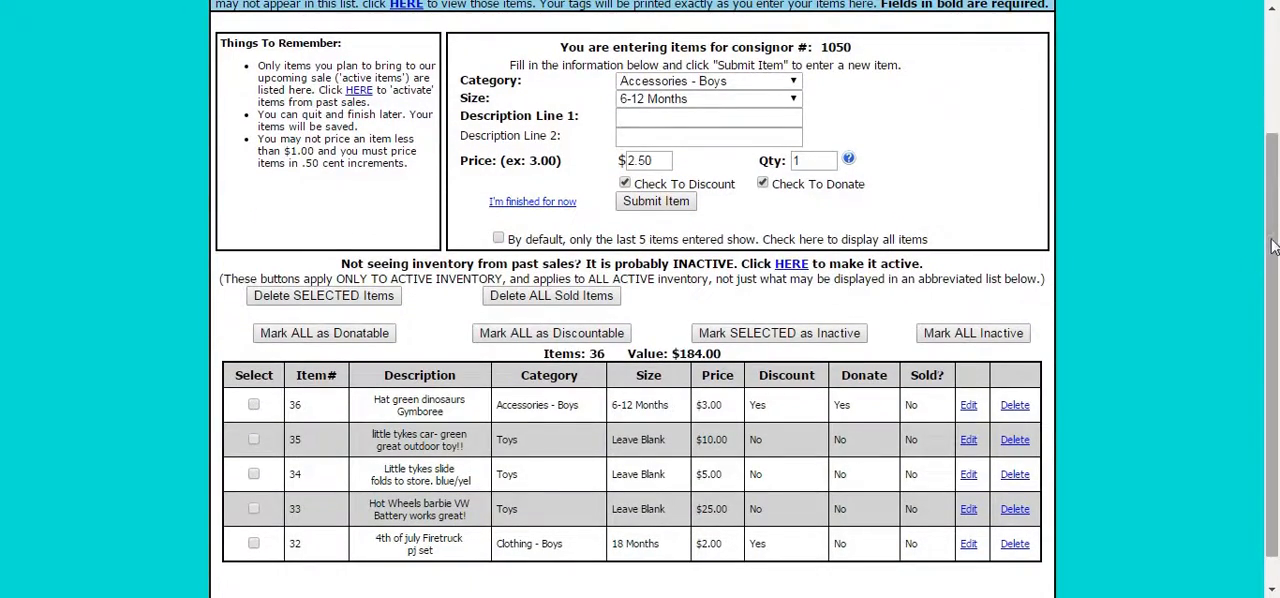
pyautogui.scroll(1, 590, 538)
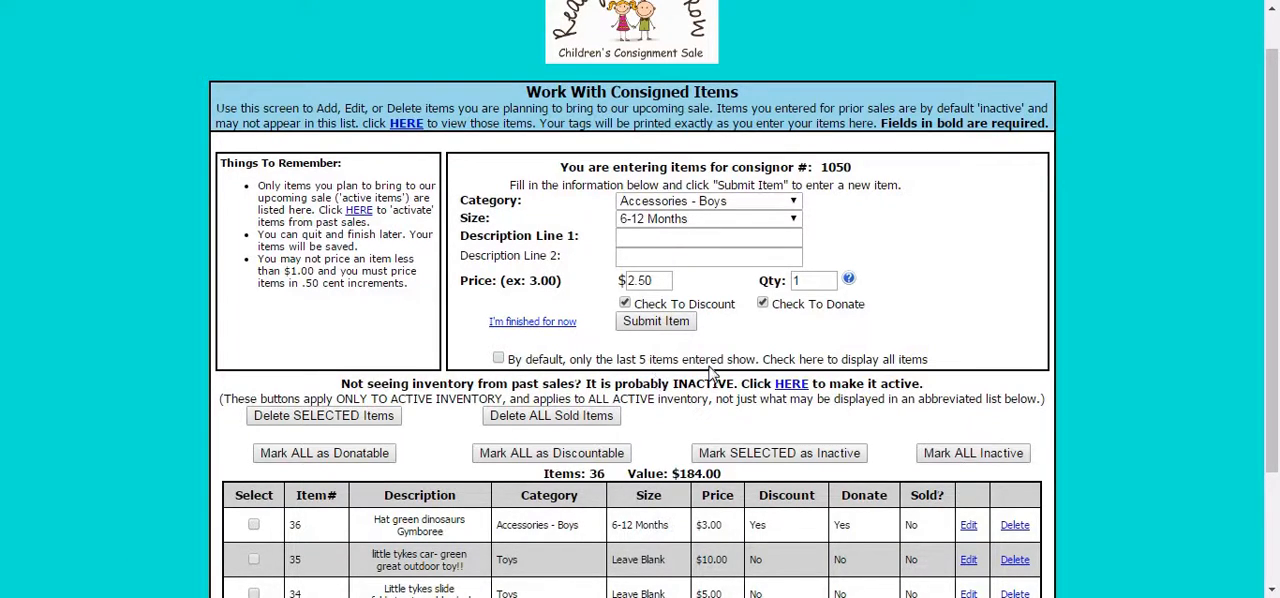
pyautogui.click(503, 361)
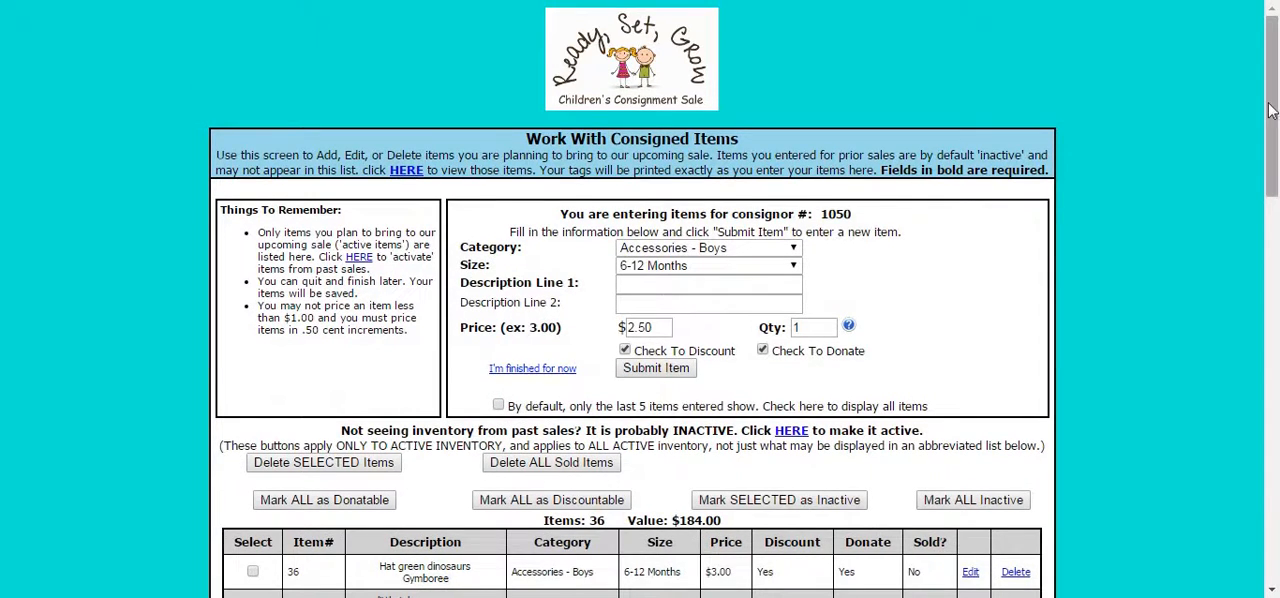
pyautogui.moveTo(1270, 110); pyautogui.dragTo(1272, 134)
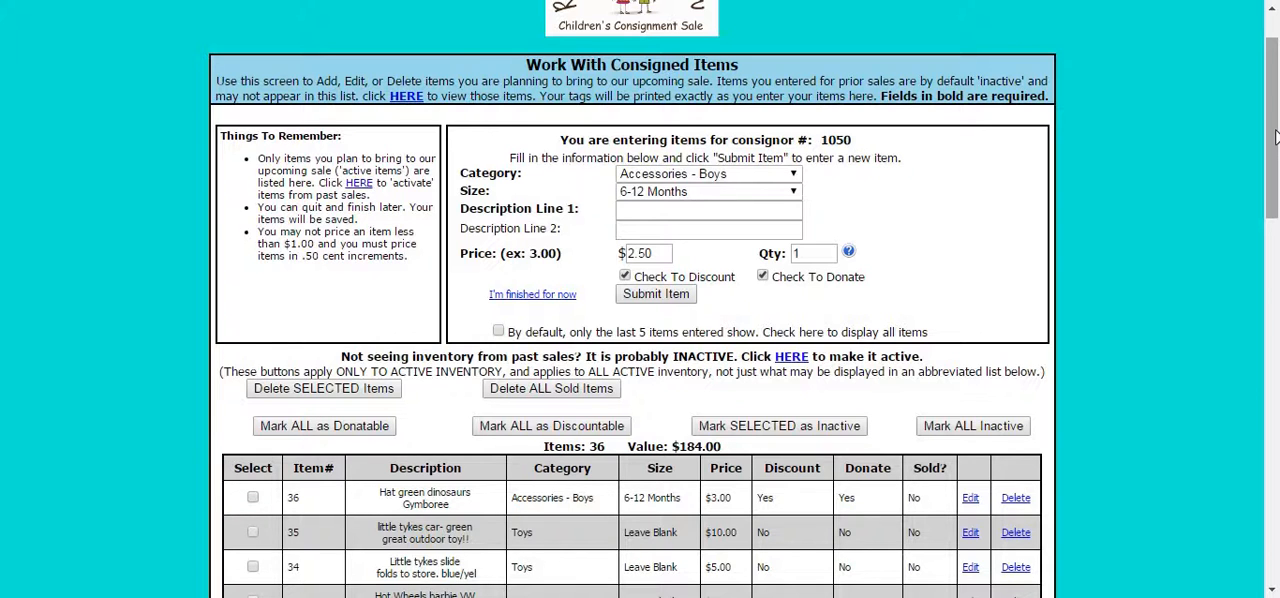
# Finish entering items, return to the consignor menu and generate the printable tags for all items.
pyautogui.moveTo(1275, 130); pyautogui.dragTo(1275, 132)
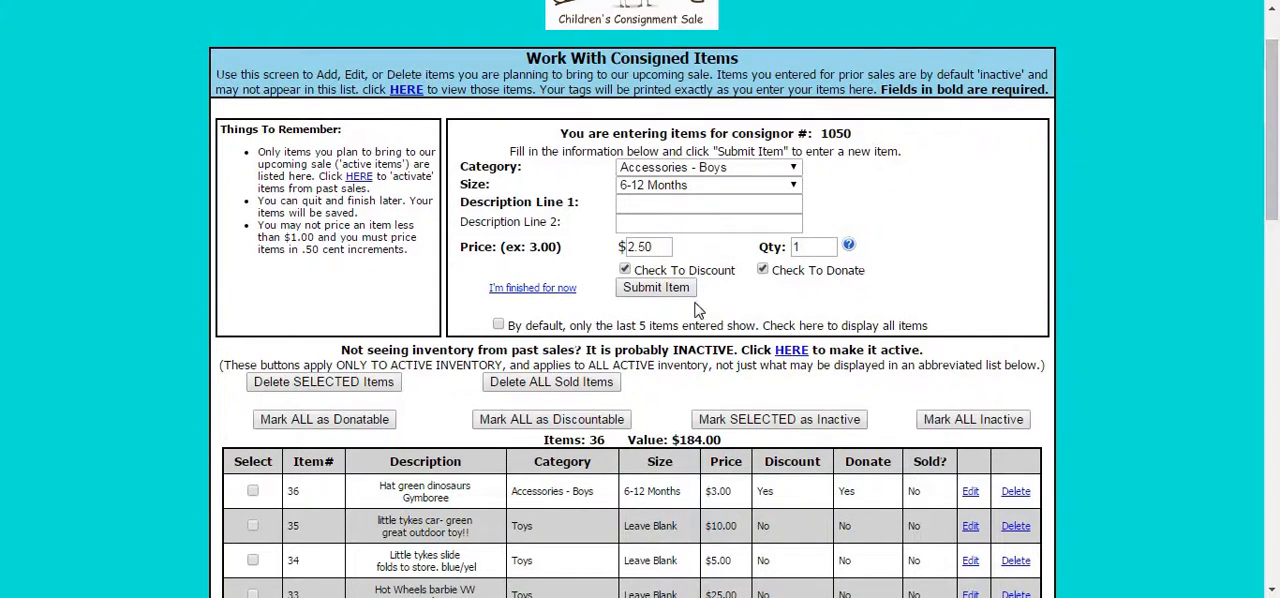
pyautogui.click(551, 292)
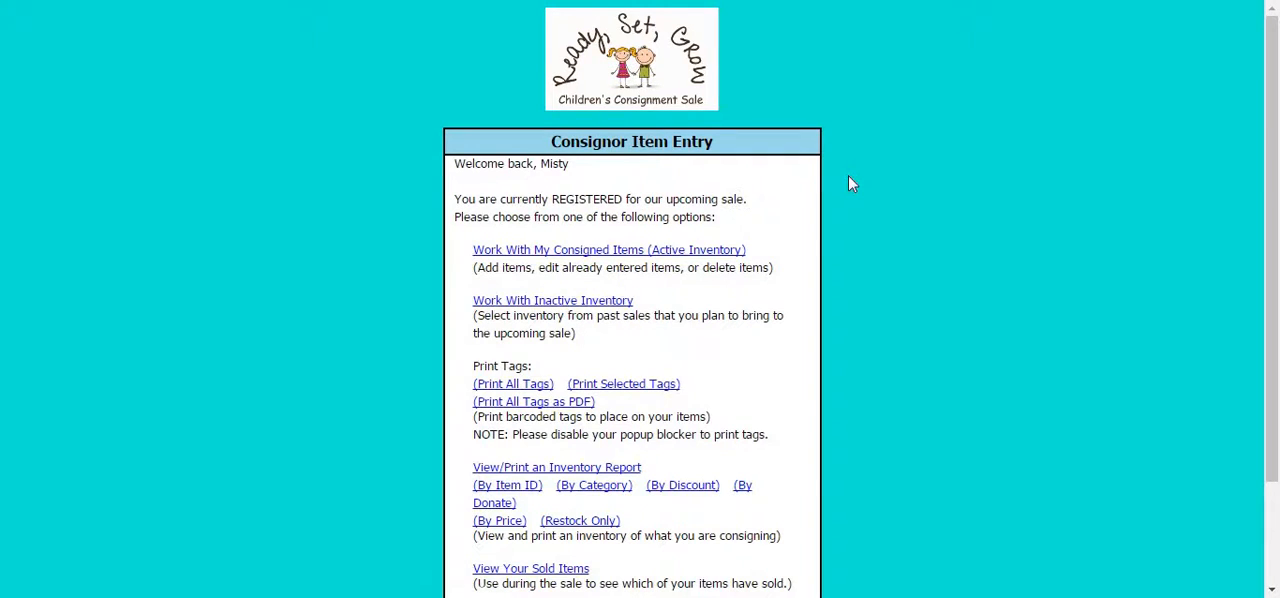
pyautogui.scroll(-2, 848, 183)
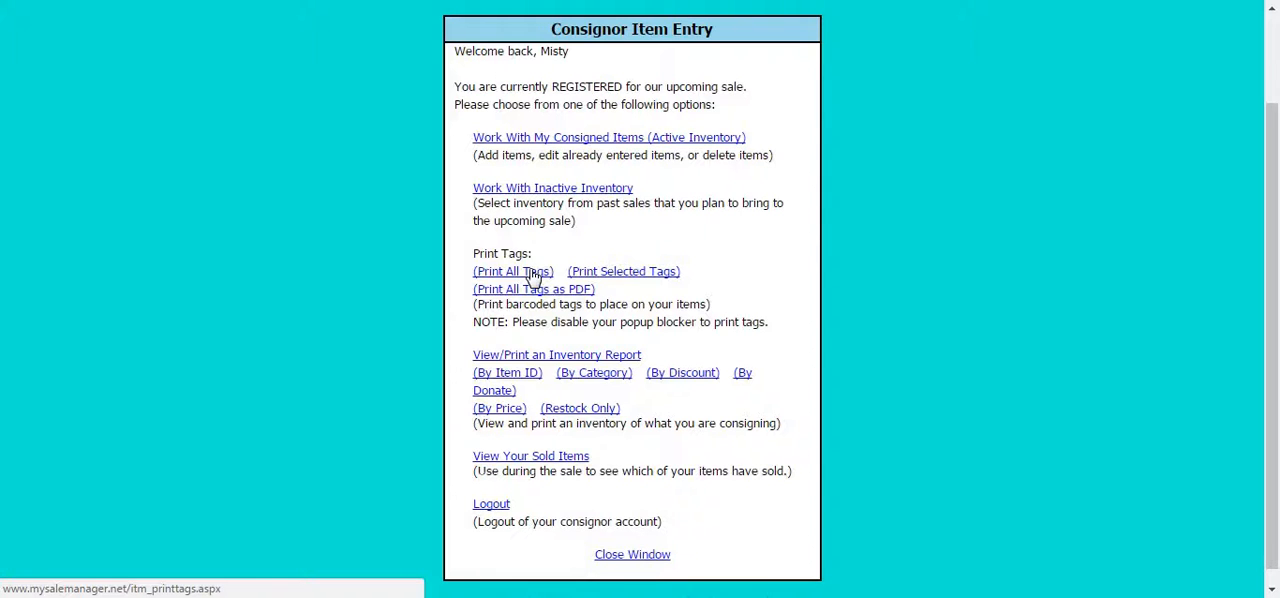
pyautogui.click(533, 273)
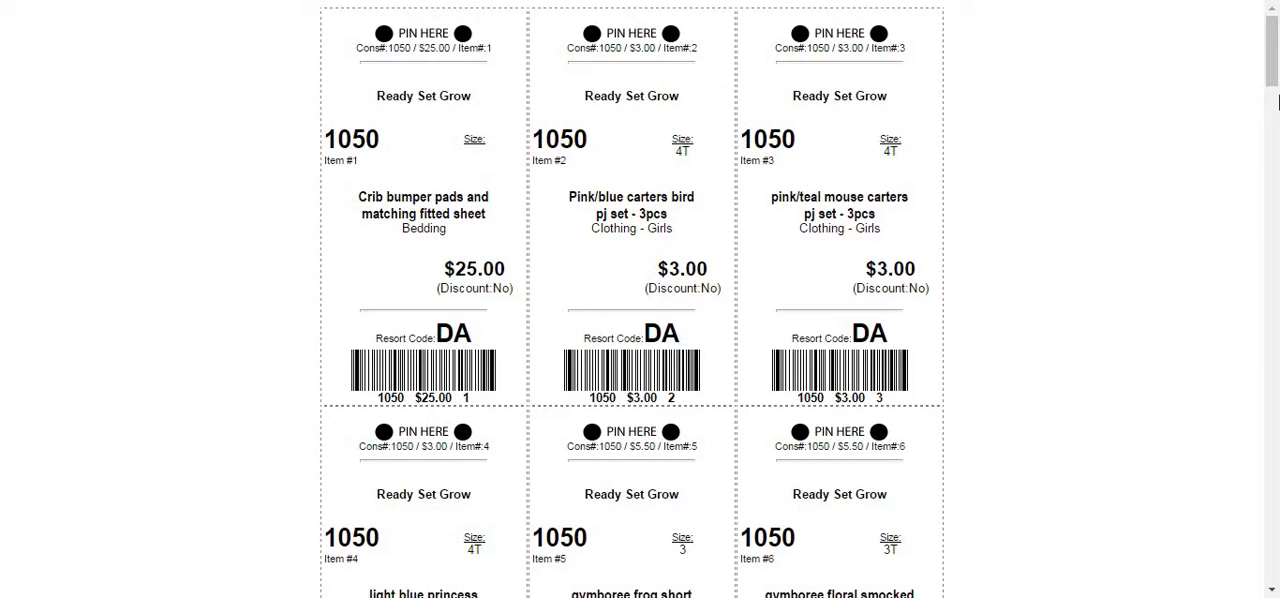
# Look over the sheet of all tags and its page print option, and close the sheet.
pyautogui.moveTo(1272, 78); pyautogui.dragTo(1268, 56)
pyautogui.rightClick(1071, 111)
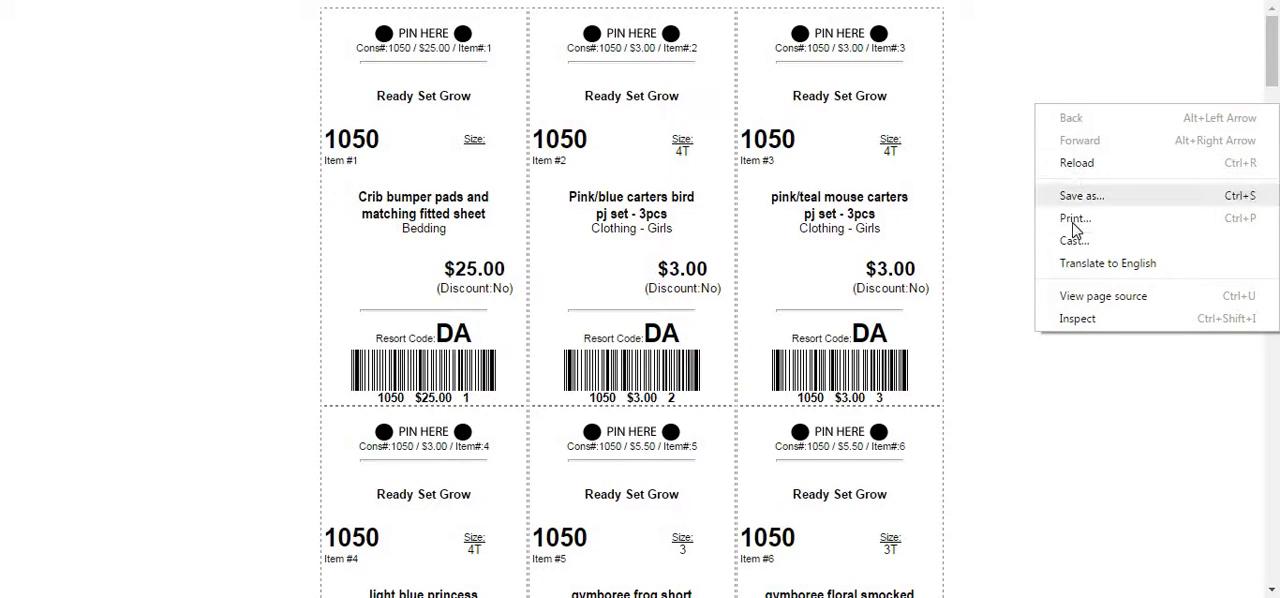
pyautogui.click(985, 182)
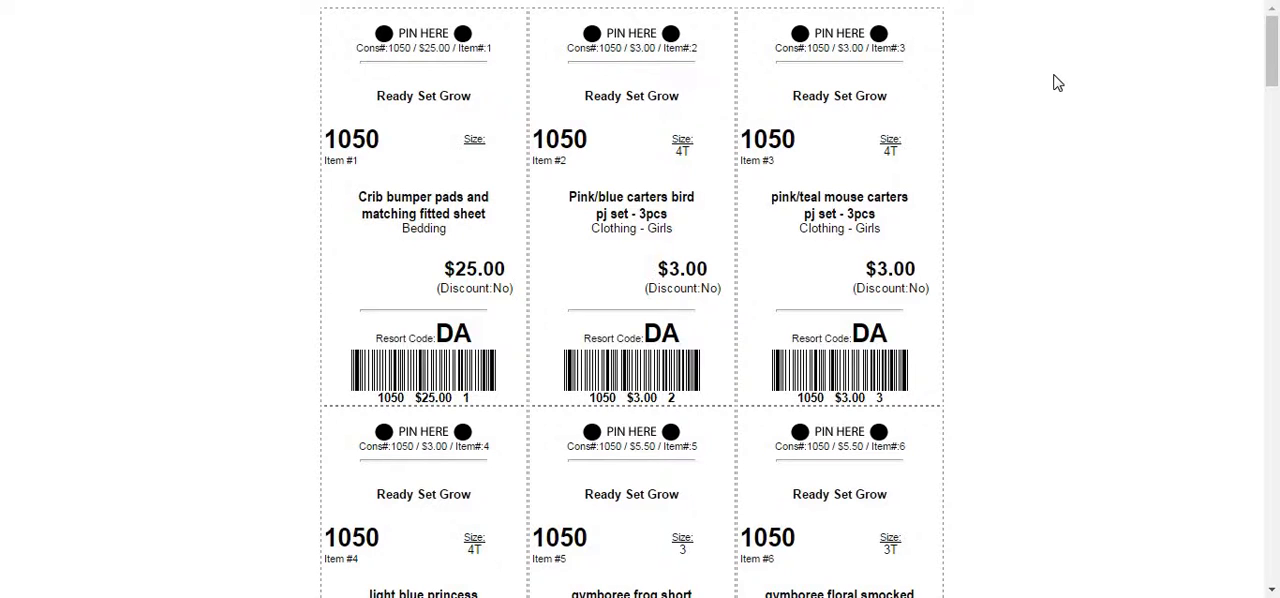
pyautogui.moveTo(1272, 58); pyautogui.dragTo(1276, 18)
pyautogui.hotkey('ctrl', 'w')
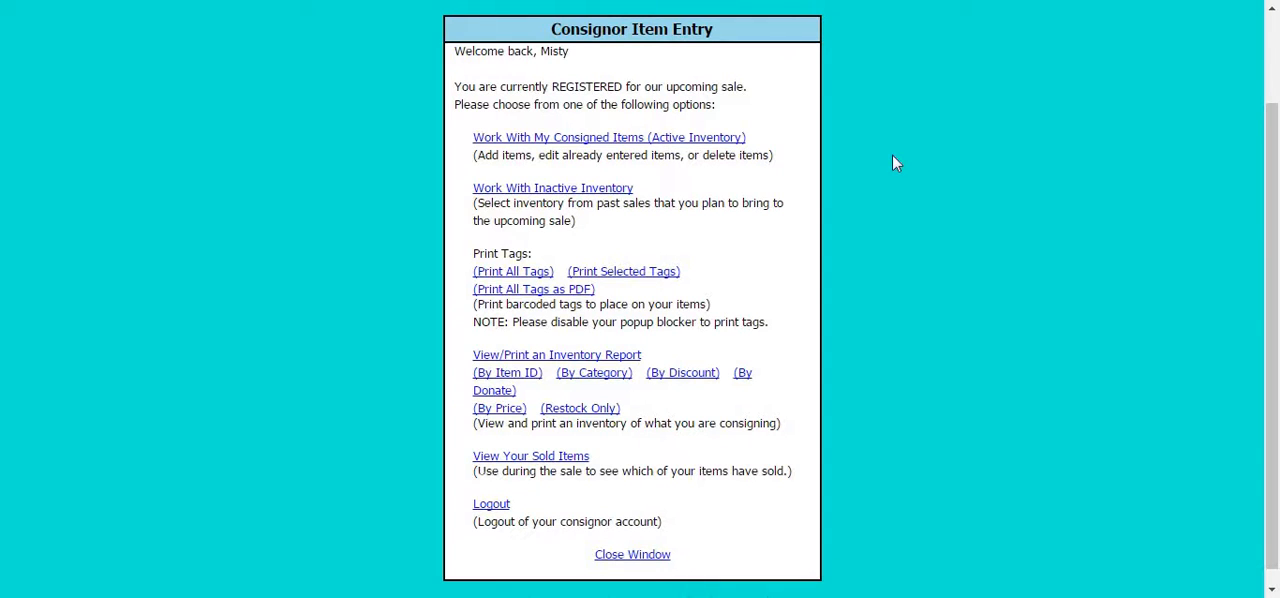
# Open the selection list for printing individual tags and mark items 1 through 4 for printing.
pyautogui.click(612, 276)
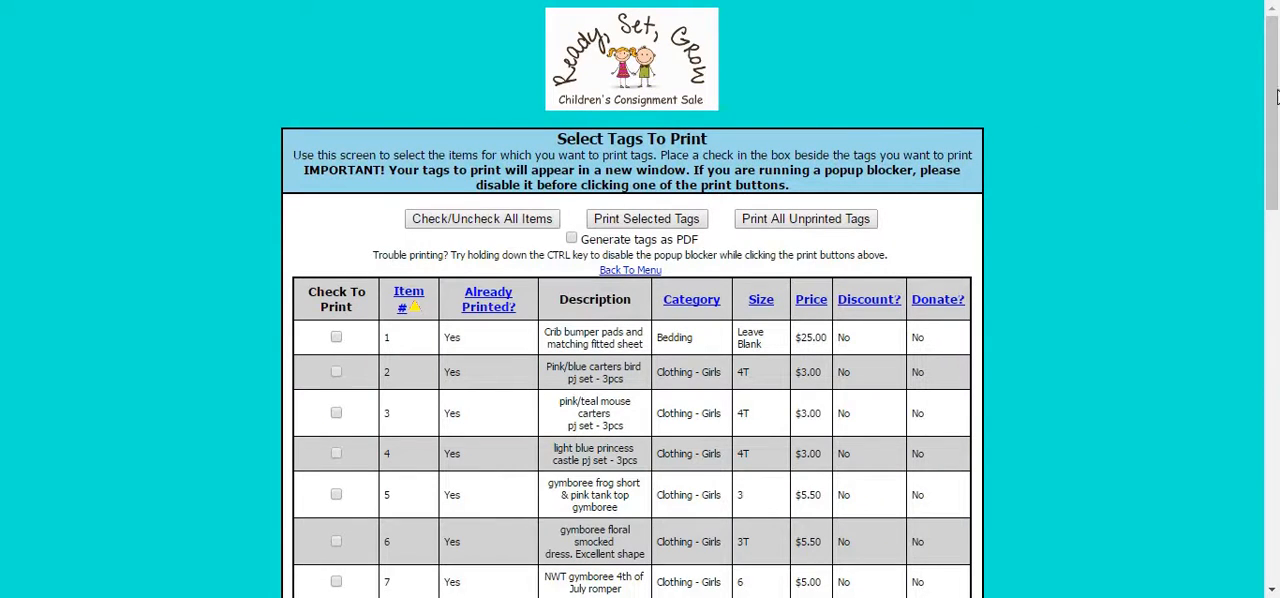
pyautogui.moveTo(1277, 100); pyautogui.dragTo(1277, 120)
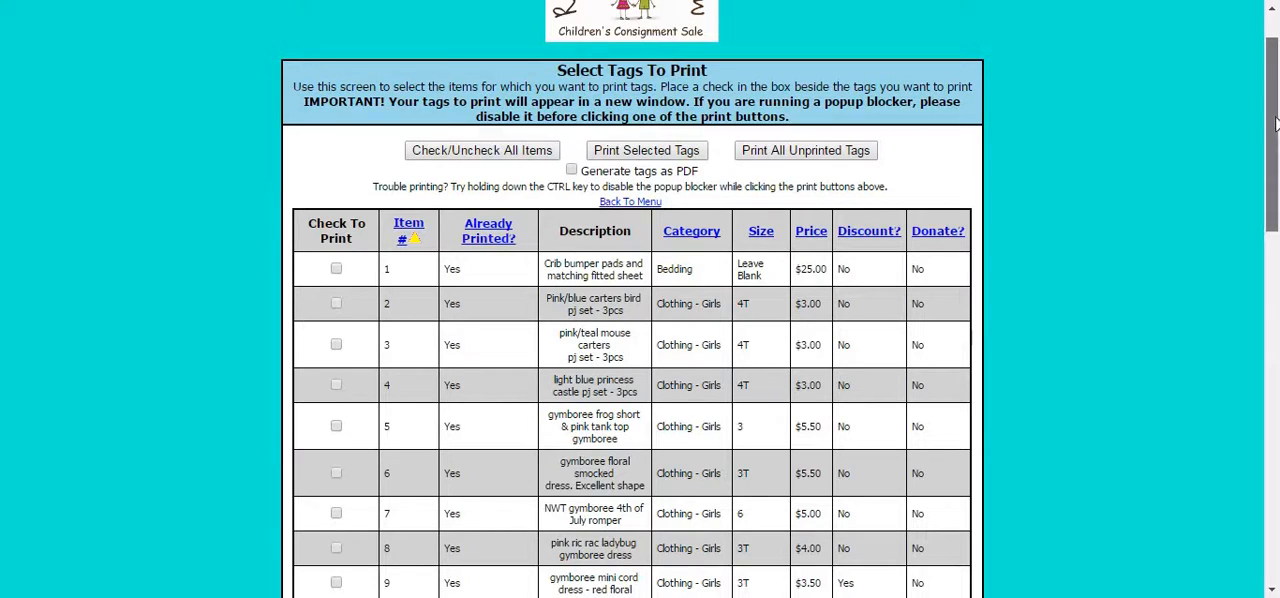
pyautogui.moveTo(1277, 120); pyautogui.dragTo(1277, 138)
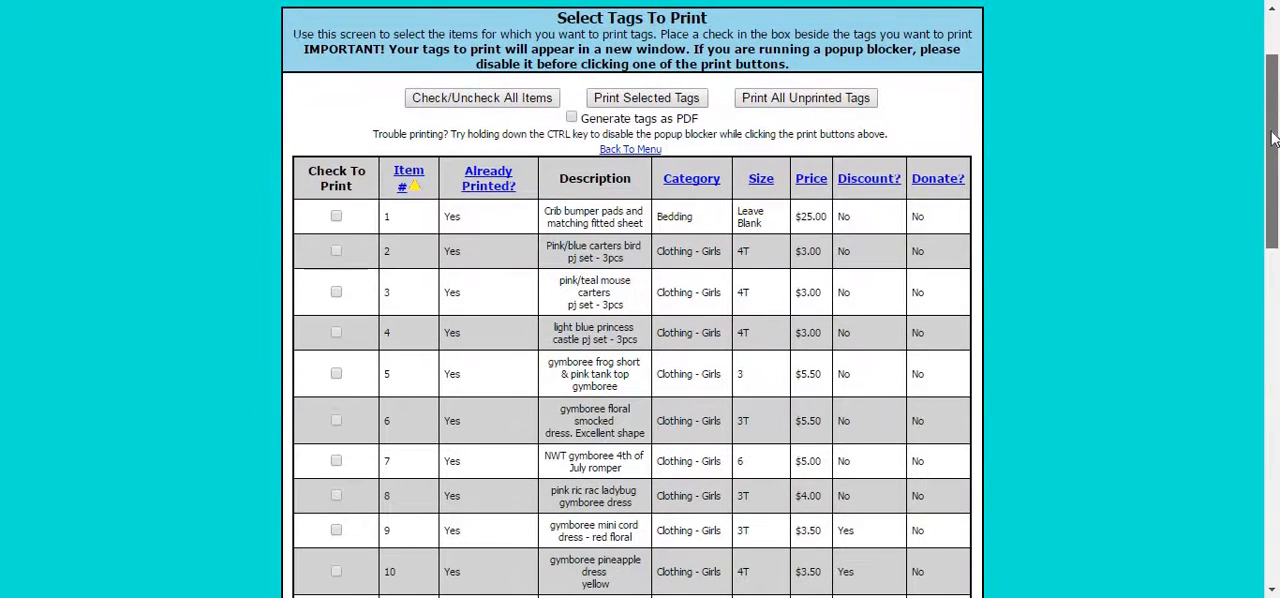
pyautogui.click(336, 216)
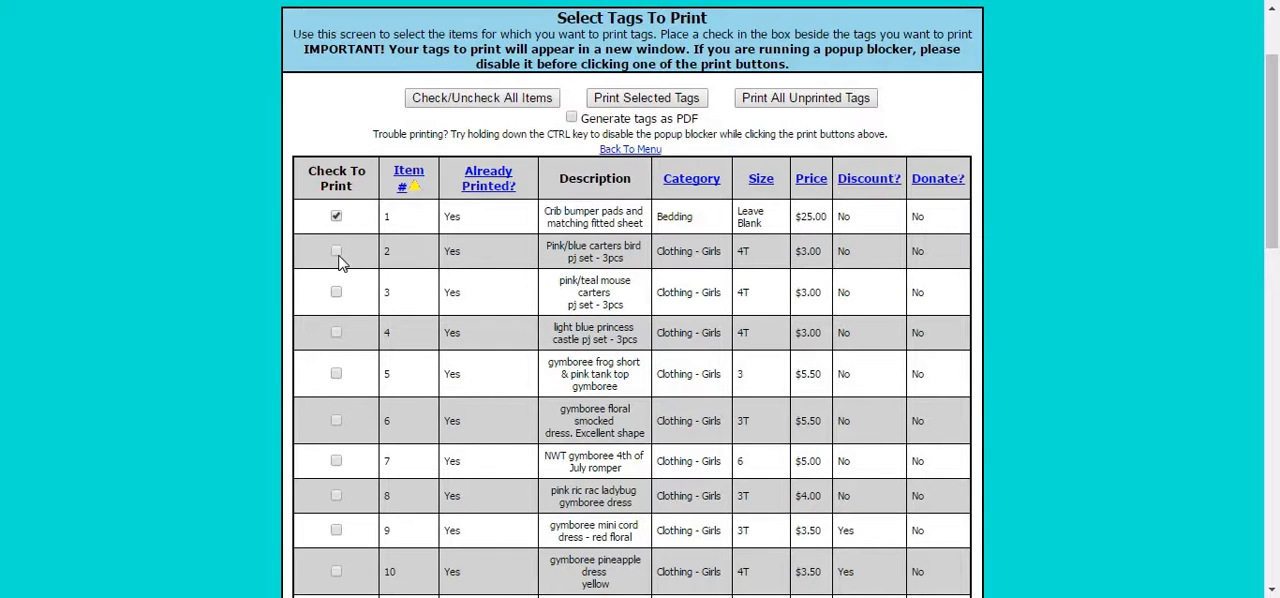
pyautogui.click(337, 253)
pyautogui.click(337, 294)
pyautogui.click(336, 332)
# Mark all items and unmark them again, and try to print selected tags with none marked.
pyautogui.click(447, 100)
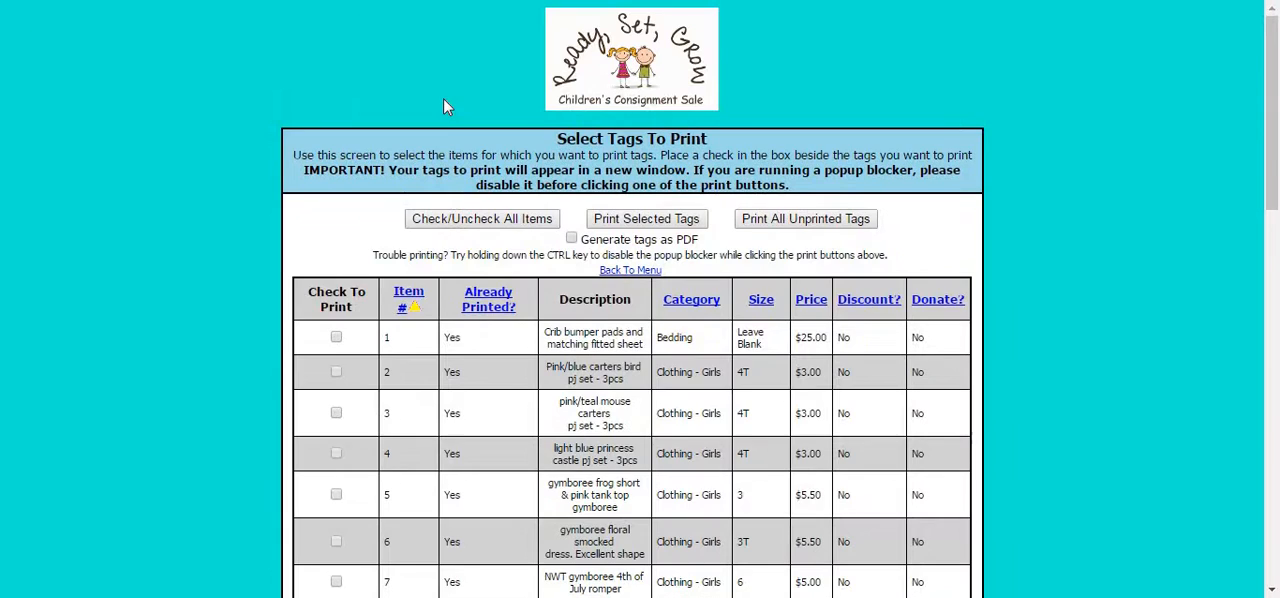
pyautogui.click(437, 218)
pyautogui.click(650, 227)
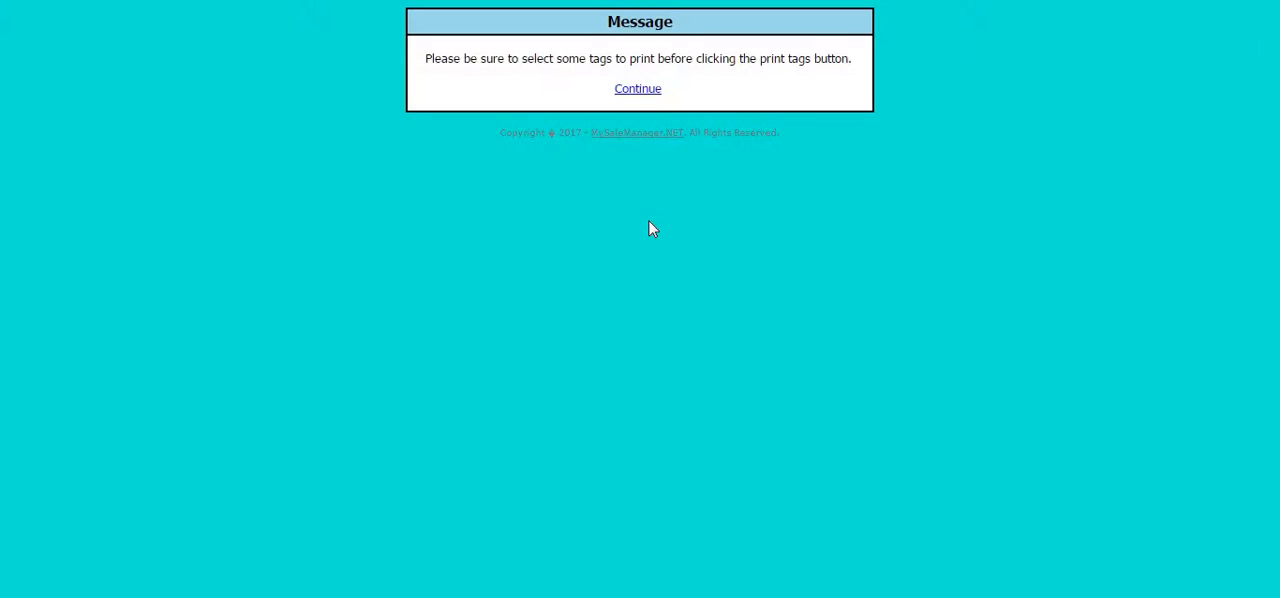
pyautogui.click(660, 93)
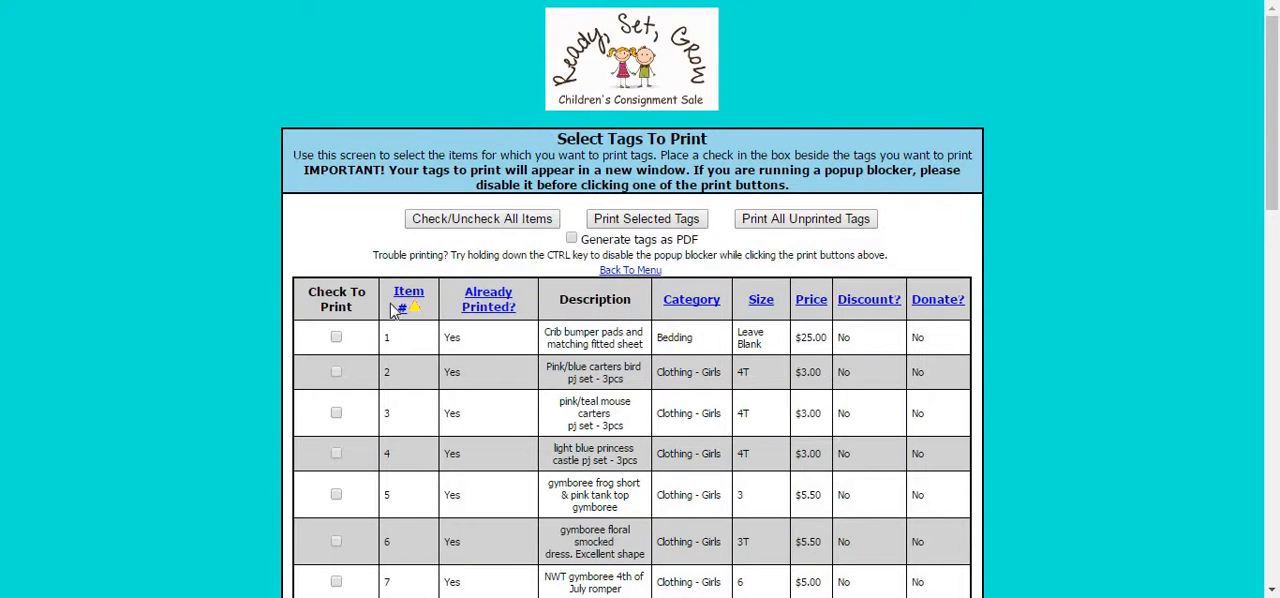
# Mark only item 1, the crib bumper pads and fitted sheet, generate its printable tag and close the tag page.
pyautogui.click(336, 338)
pyautogui.click(616, 220)
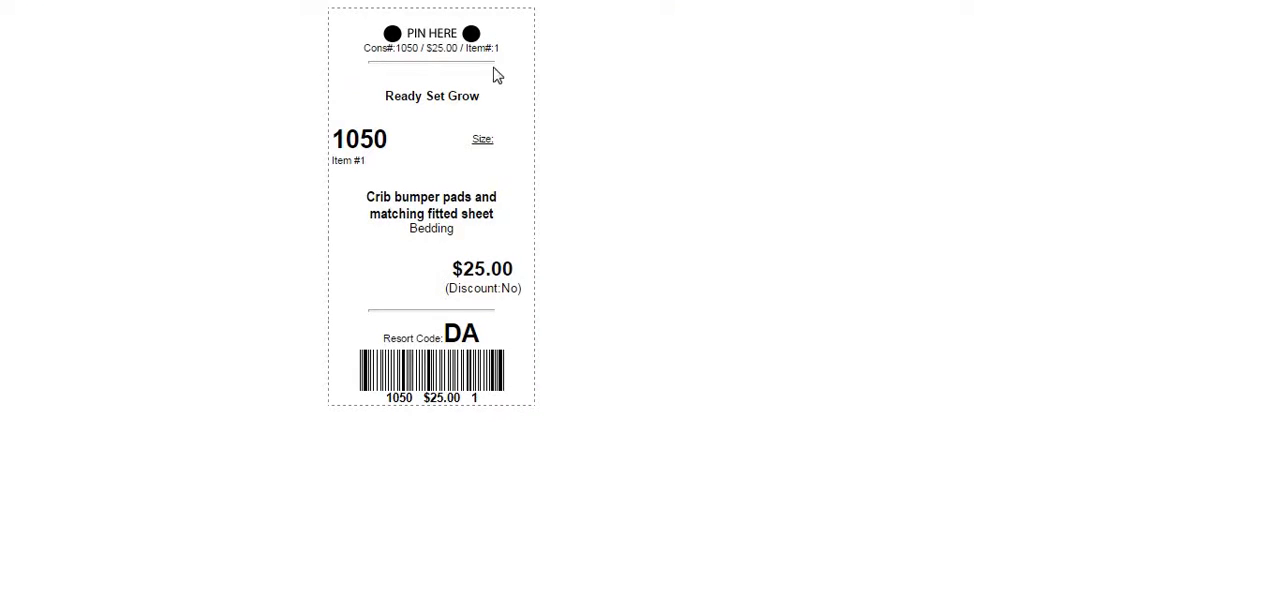
pyautogui.hotkey('ctrl', 'w')
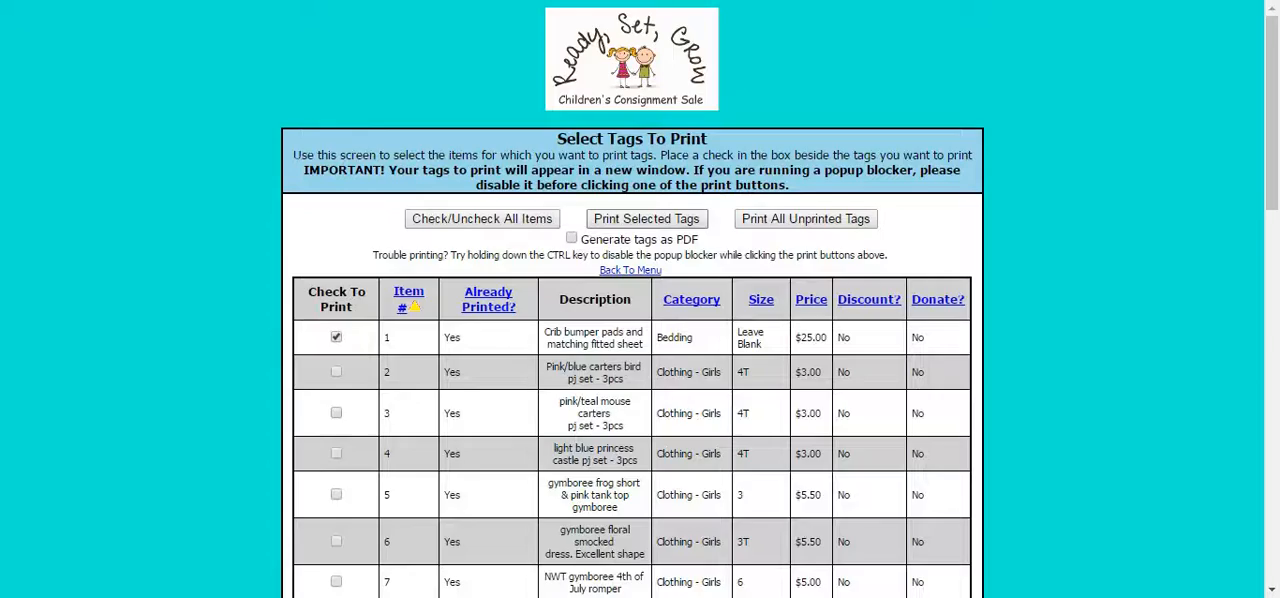